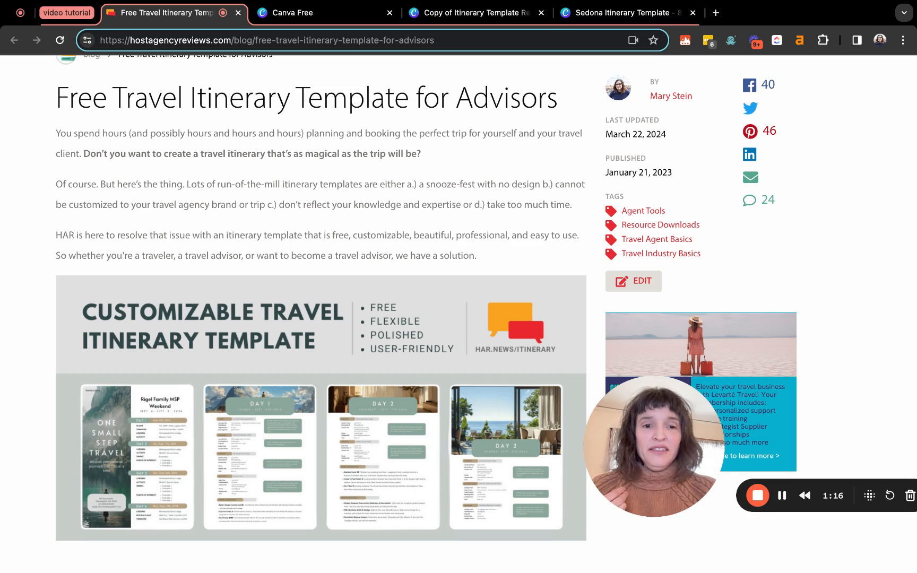
Switch from the itinerary template blog post to the Canva Free tab
{"action": "left_click", "coordinate": [311, 16]}
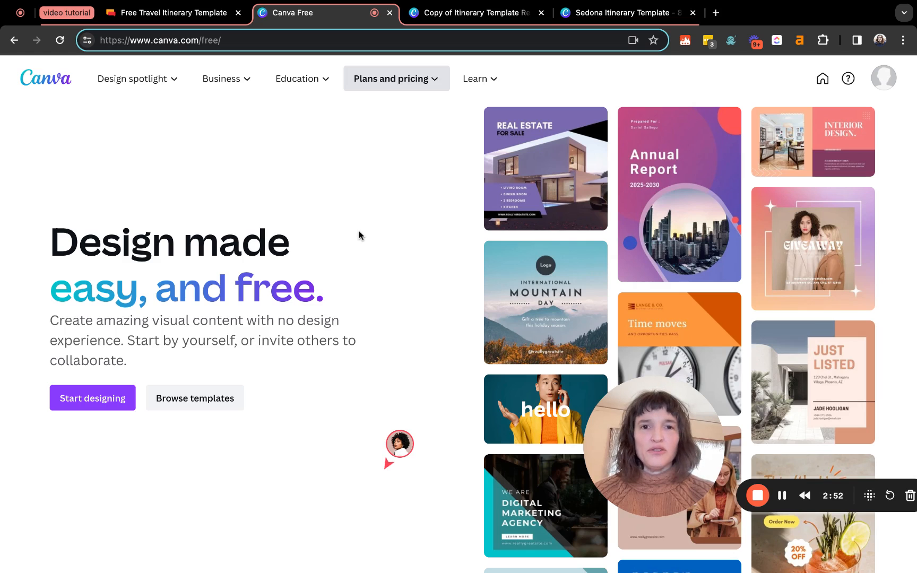
Open the shared Itinerary Template Revamp link in a separate tab and view it
{"action": "left_click", "coordinate": [454, 17]}
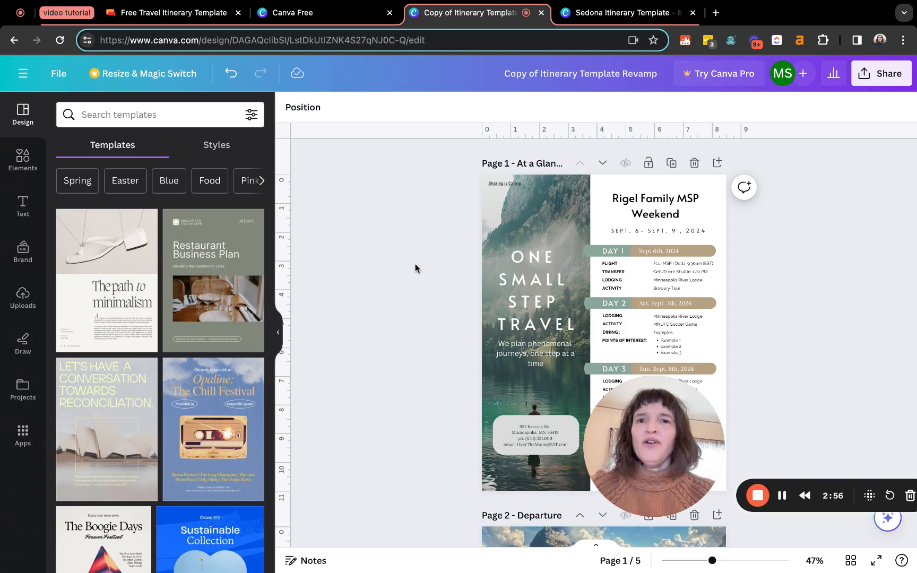
{"action": "middle_click", "coordinate": [14, 42]}
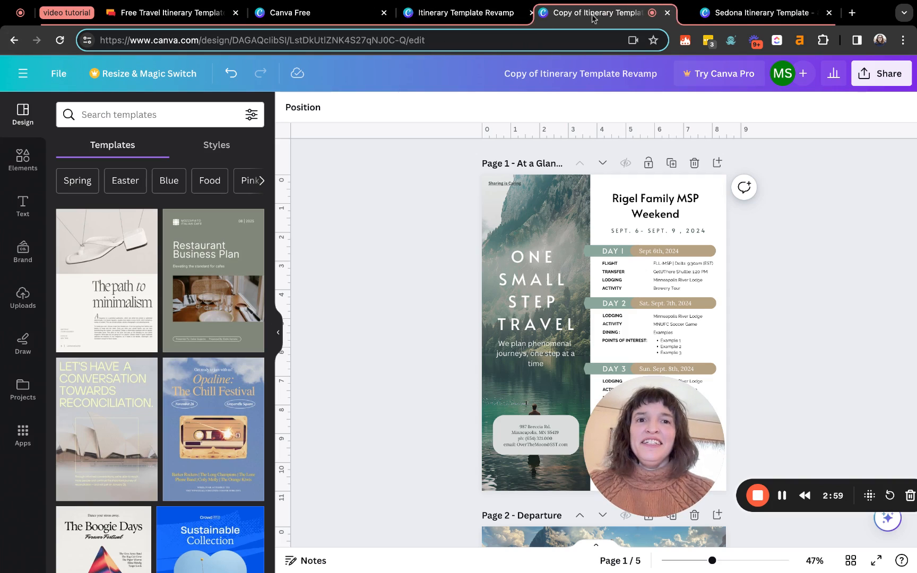
{"action": "left_click", "coordinate": [478, 19]}
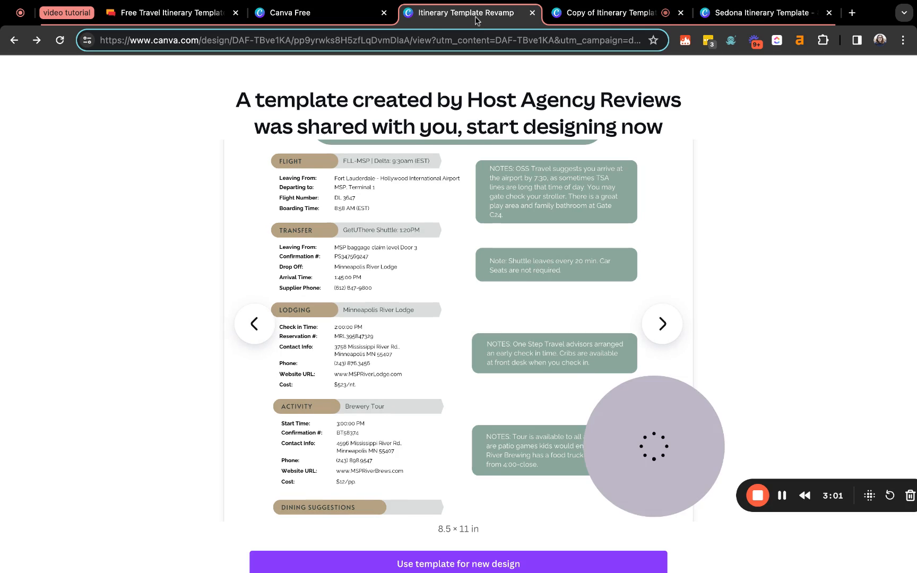
Look over the template preview and start a new design from it
{"action": "scroll", "coordinate": [462, 289], "scroll_direction": "down", "scroll_amount": 3}
{"action": "scroll", "coordinate": [461, 289], "scroll_direction": "up", "scroll_amount": 3}
{"action": "scroll", "coordinate": [462, 289], "scroll_direction": "down", "scroll_amount": 1}
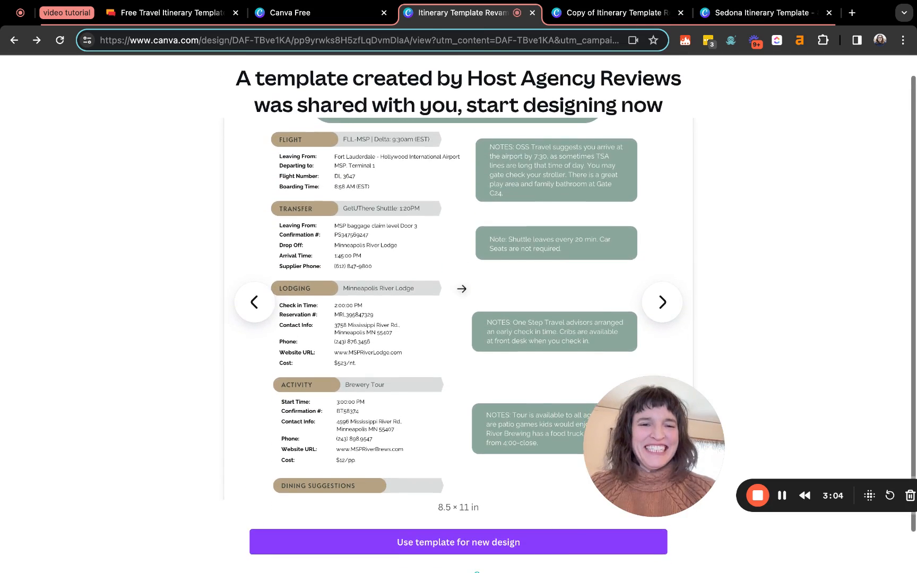
{"action": "scroll", "coordinate": [462, 289], "scroll_direction": "up", "scroll_amount": 1}
{"action": "scroll", "coordinate": [462, 289], "scroll_direction": "down", "scroll_amount": 1}
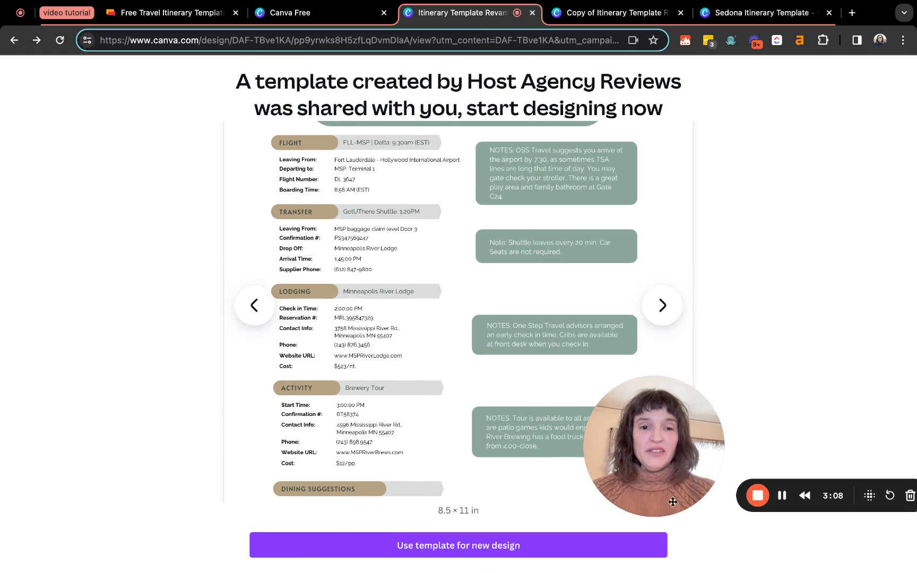
{"action": "left_click_drag", "start_coordinate": [671, 500], "coordinate": [829, 535]}
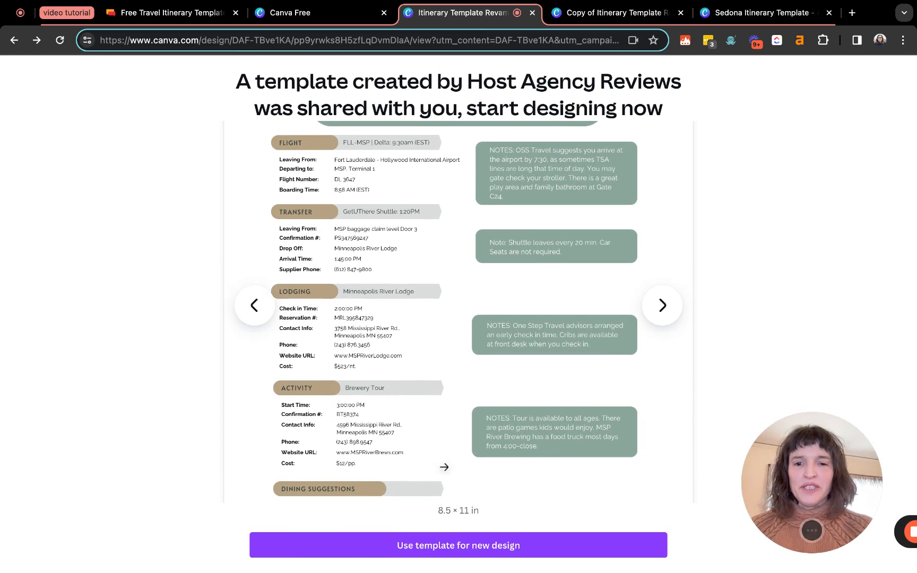
{"action": "left_click", "coordinate": [446, 547]}
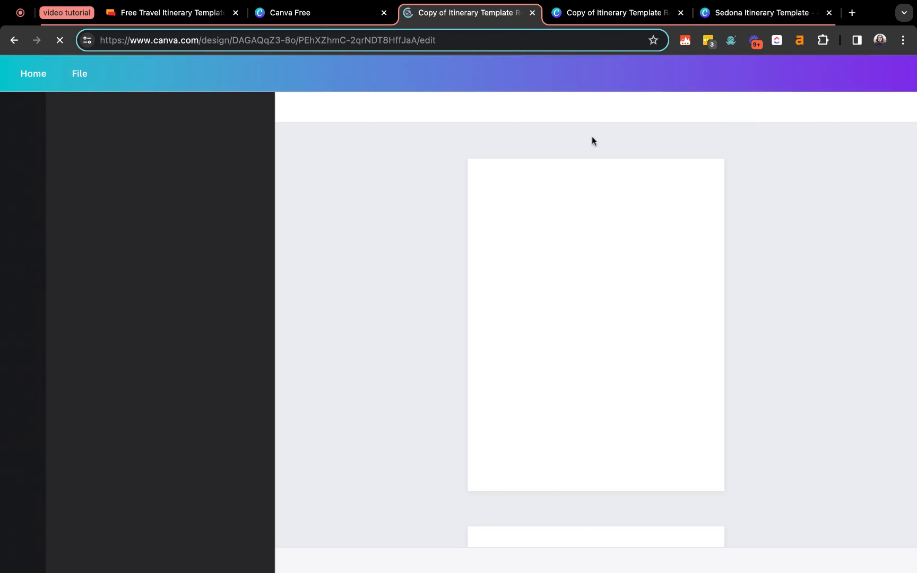
Close the duplicate itinerary copy, zoom in slightly, and collapse the templates side panel
{"action": "left_click", "coordinate": [588, 16]}
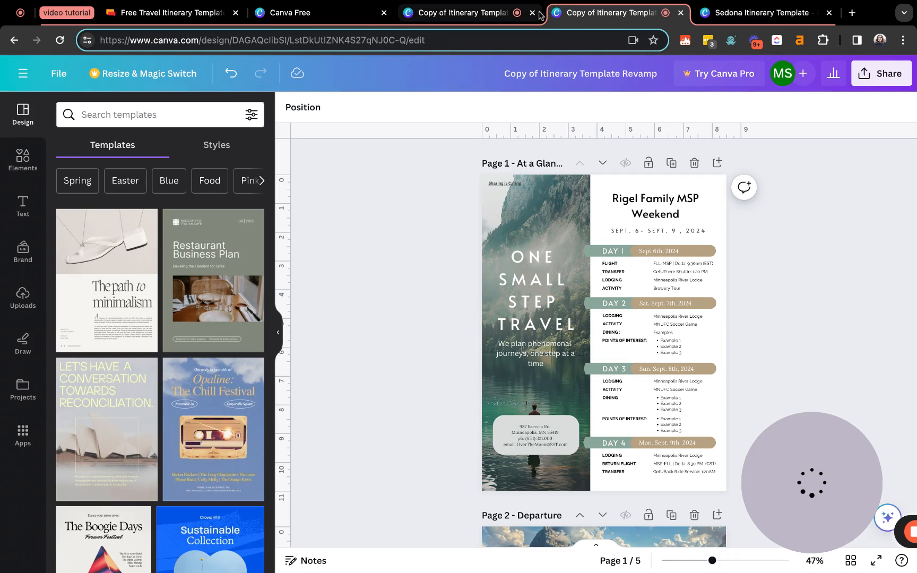
{"action": "left_click", "coordinate": [532, 12]}
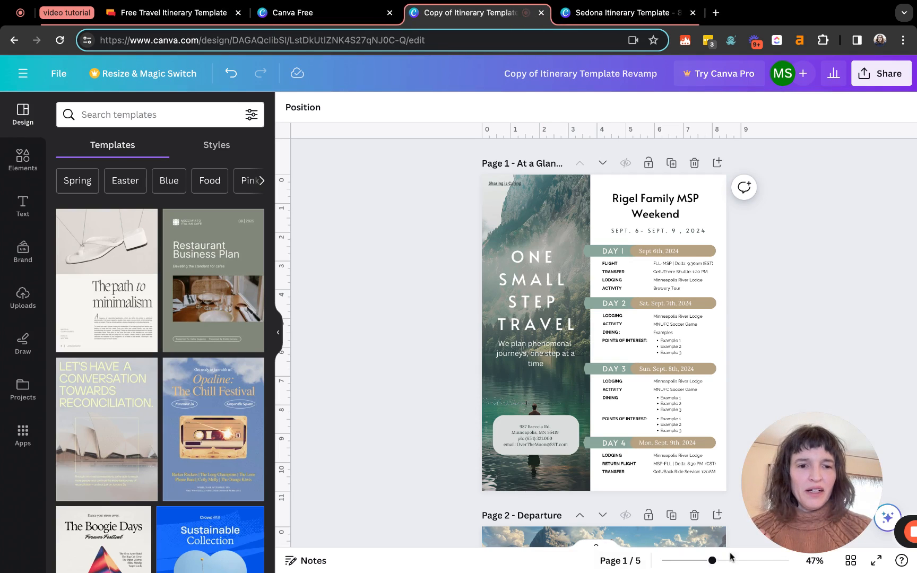
{"action": "left_click_drag", "start_coordinate": [712, 561], "coordinate": [728, 561]}
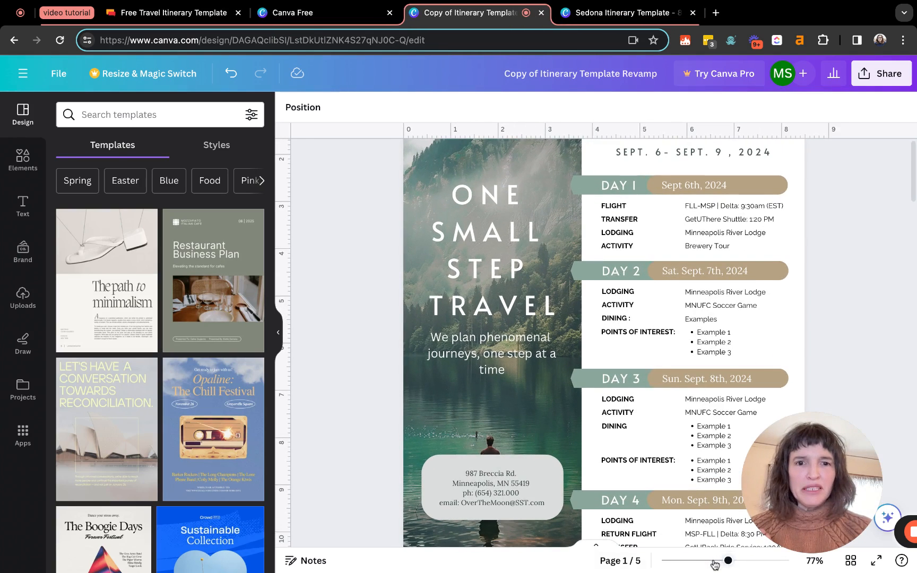
{"action": "left_click", "coordinate": [279, 333]}
{"action": "scroll", "coordinate": [298, 345], "scroll_direction": "up", "scroll_amount": 2}
{"action": "scroll", "coordinate": [298, 345], "scroll_direction": "up", "scroll_amount": 1}
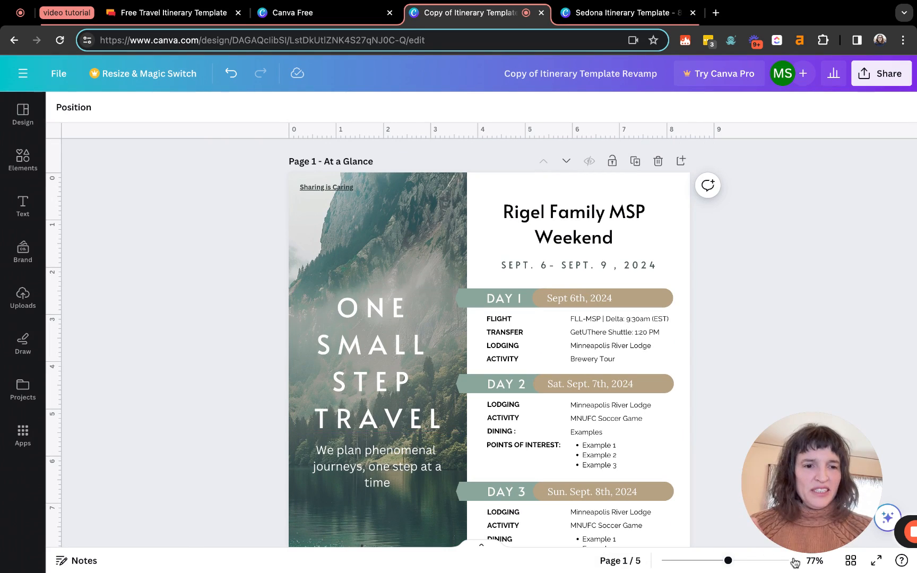
Switch to Grid view to see all five itinerary pages as thumbnails
{"action": "left_click", "coordinate": [850, 563]}
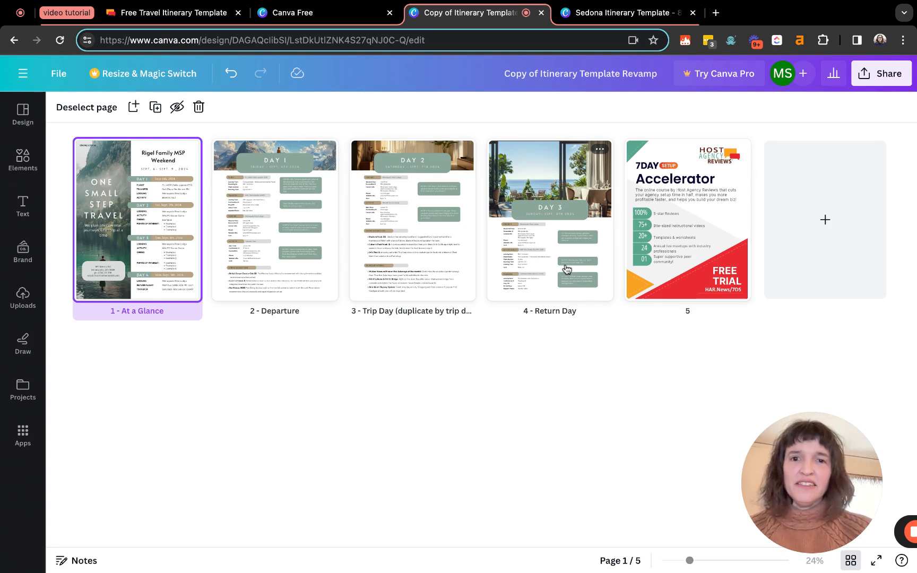
Duplicate the Trip Day page twice for seven pages, then leave Grid view
{"action": "right_click", "coordinate": [385, 250]}
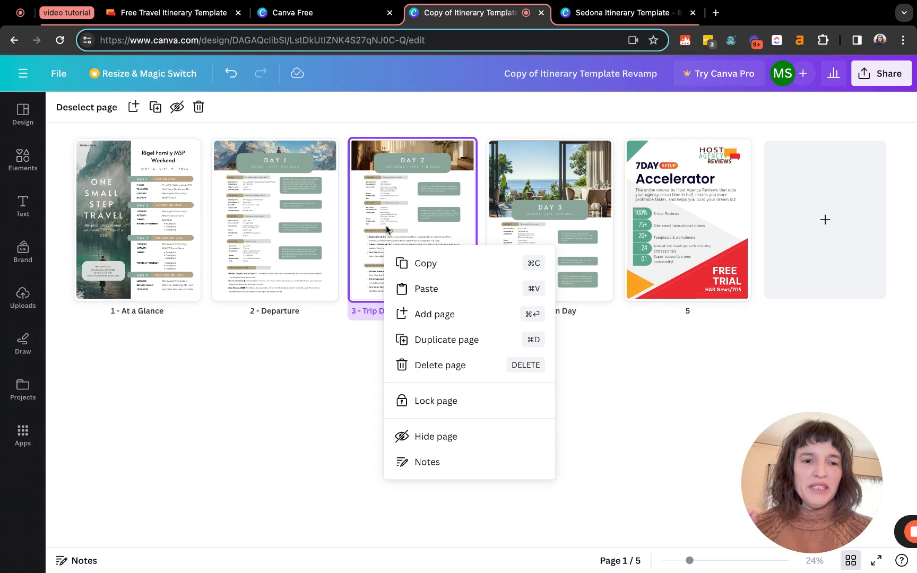
{"action": "left_click", "coordinate": [337, 383]}
{"action": "right_click", "coordinate": [402, 228]}
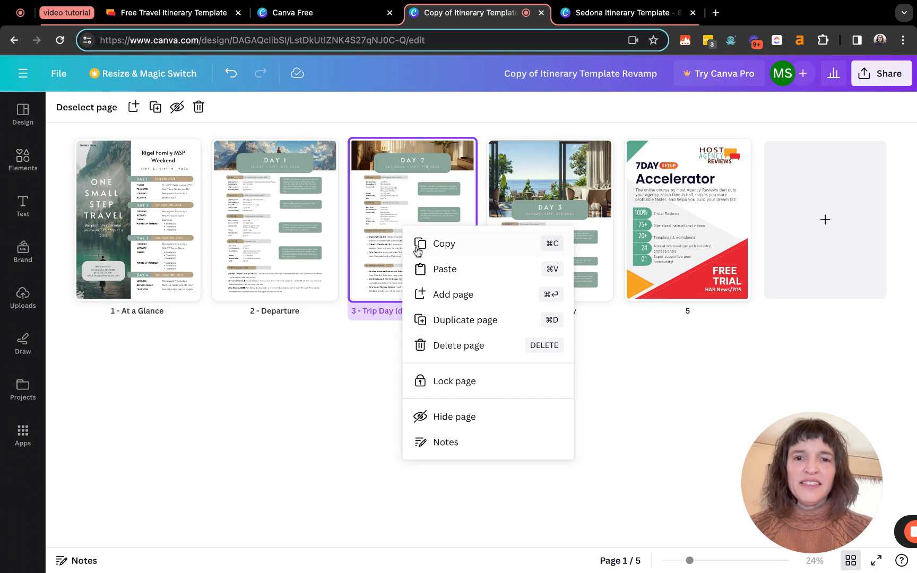
{"action": "left_click", "coordinate": [446, 320]}
{"action": "right_click", "coordinate": [555, 224]}
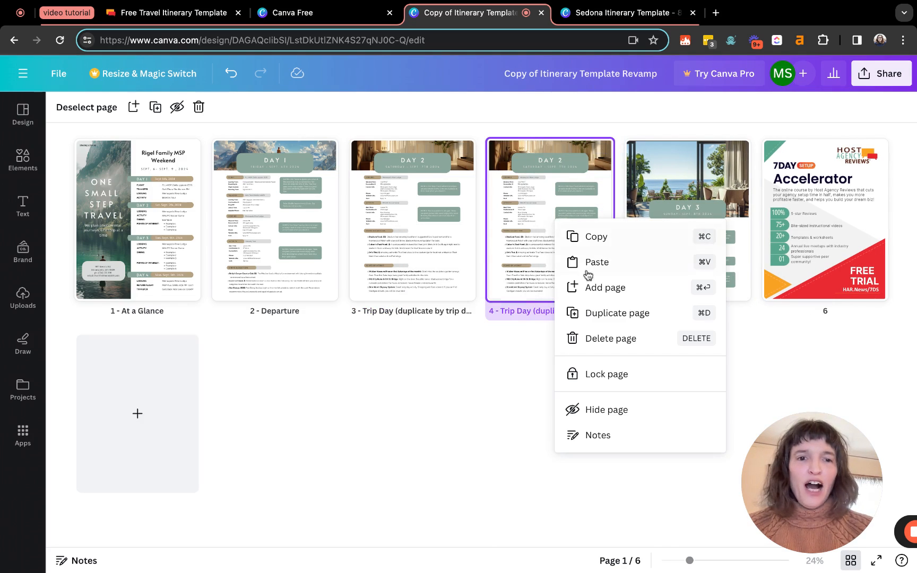
{"action": "left_click", "coordinate": [606, 312]}
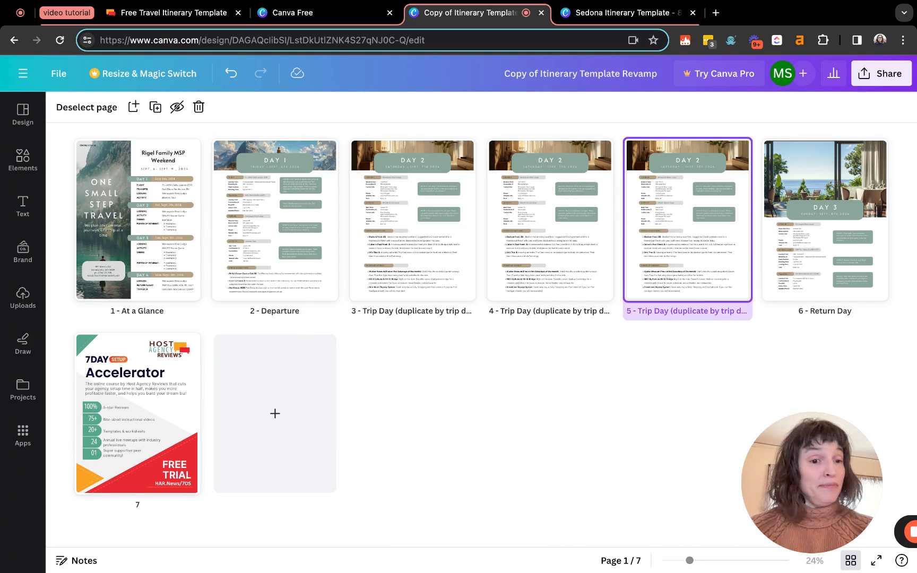
{"action": "left_click", "coordinate": [852, 561]}
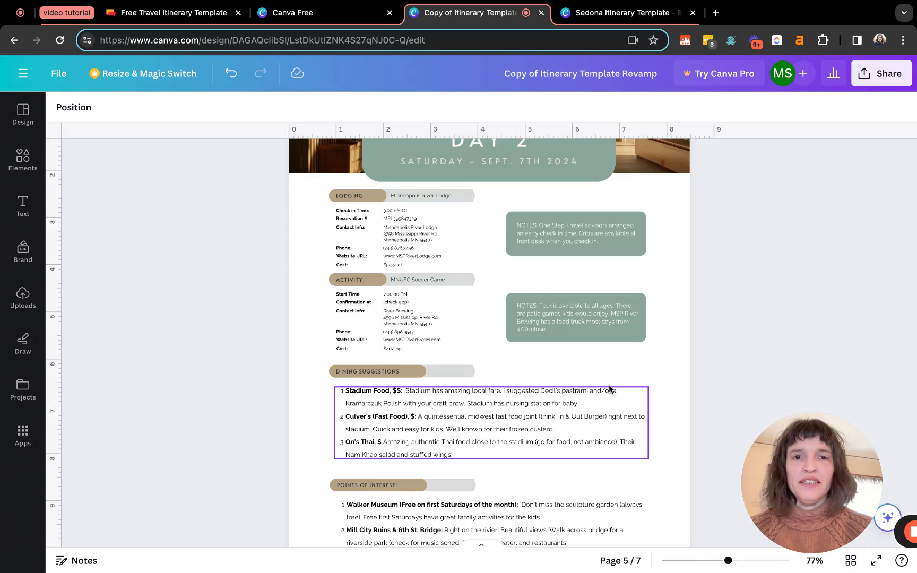
Check where the Sharing is Caring link on page 1 points
{"action": "scroll", "coordinate": [609, 385], "scroll_direction": "up", "scroll_amount": 10}
{"action": "scroll", "coordinate": [609, 384], "scroll_direction": "up", "scroll_amount": 15}
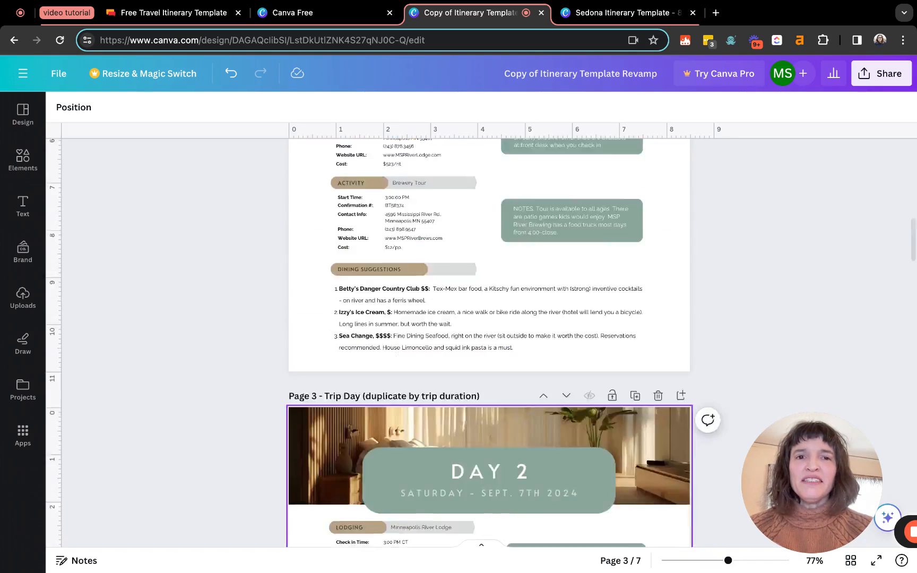
{"action": "scroll", "coordinate": [610, 385], "scroll_direction": "up", "scroll_amount": 2}
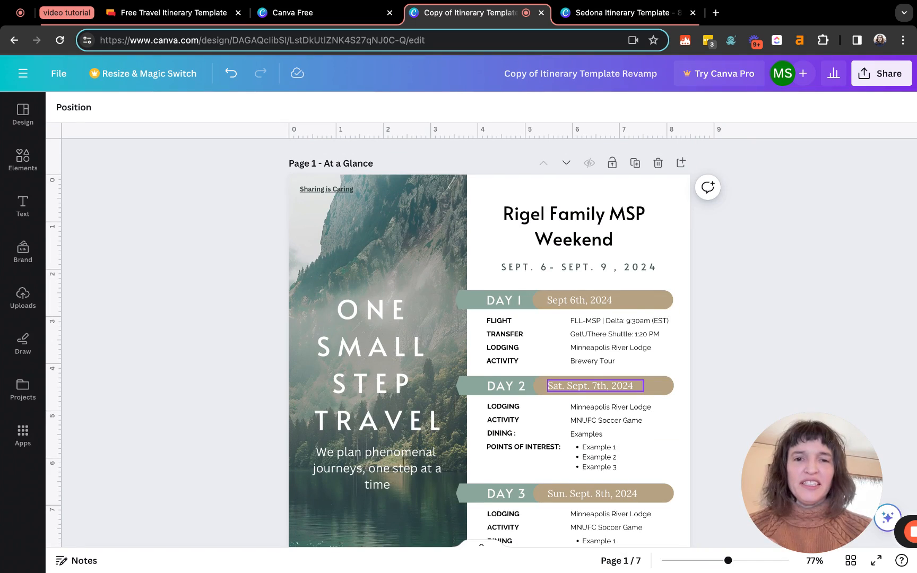
{"action": "left_click", "coordinate": [335, 190]}
{"action": "left_click", "coordinate": [318, 212]}
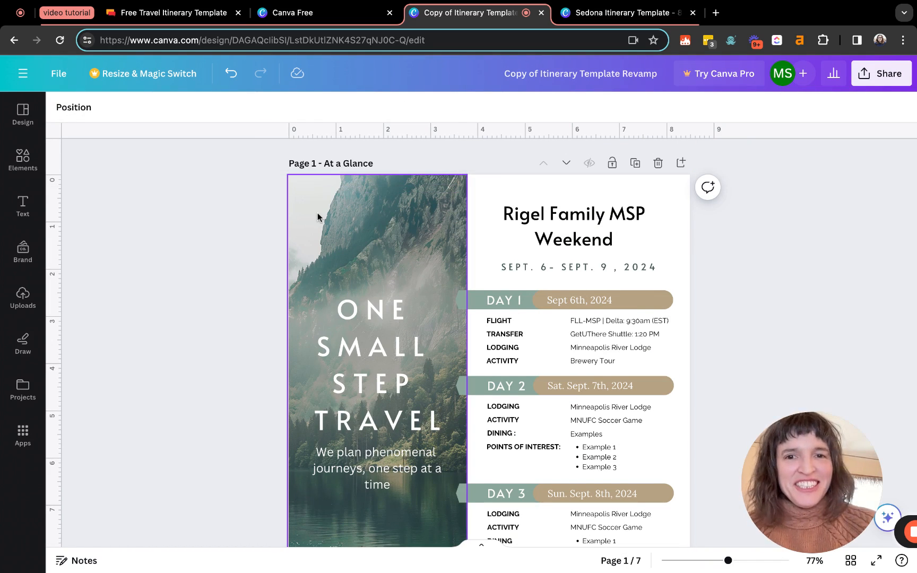
Delete the final Host Agency Reviews Accelerator ad page, leaving six pages
{"action": "scroll", "coordinate": [360, 255], "scroll_direction": "down", "scroll_amount": 10}
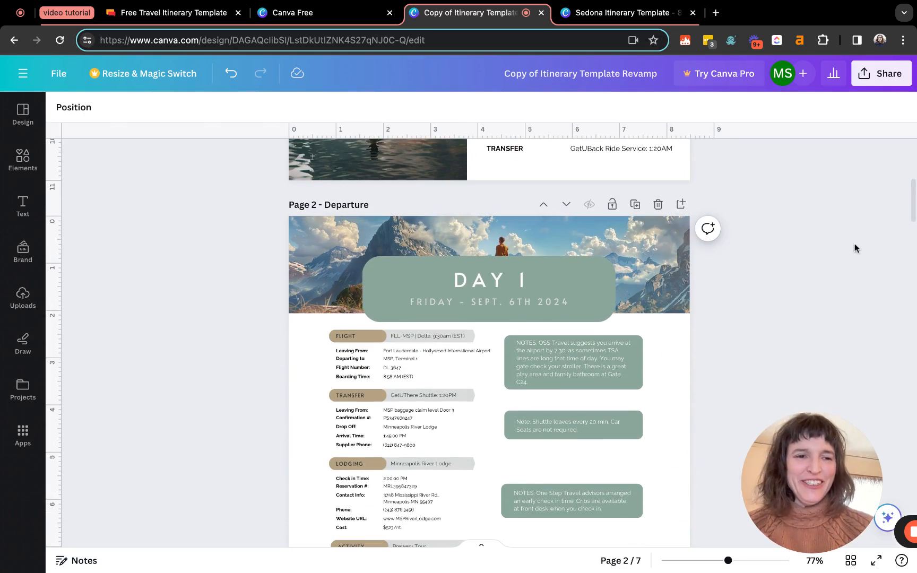
{"action": "scroll", "coordinate": [728, 410], "scroll_direction": "down", "scroll_amount": 20}
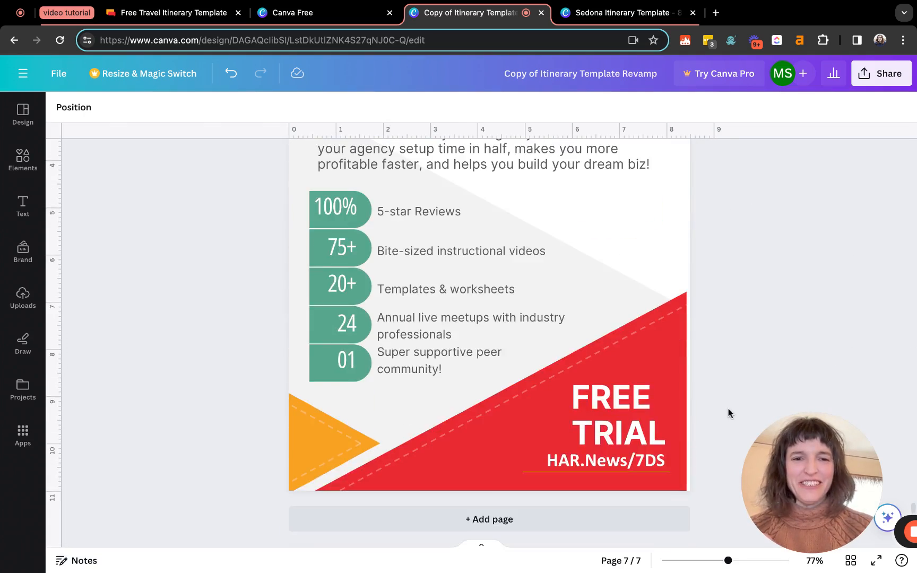
{"action": "scroll", "coordinate": [728, 410], "scroll_direction": "down", "scroll_amount": 3}
{"action": "scroll", "coordinate": [731, 427], "scroll_direction": "up", "scroll_amount": 3}
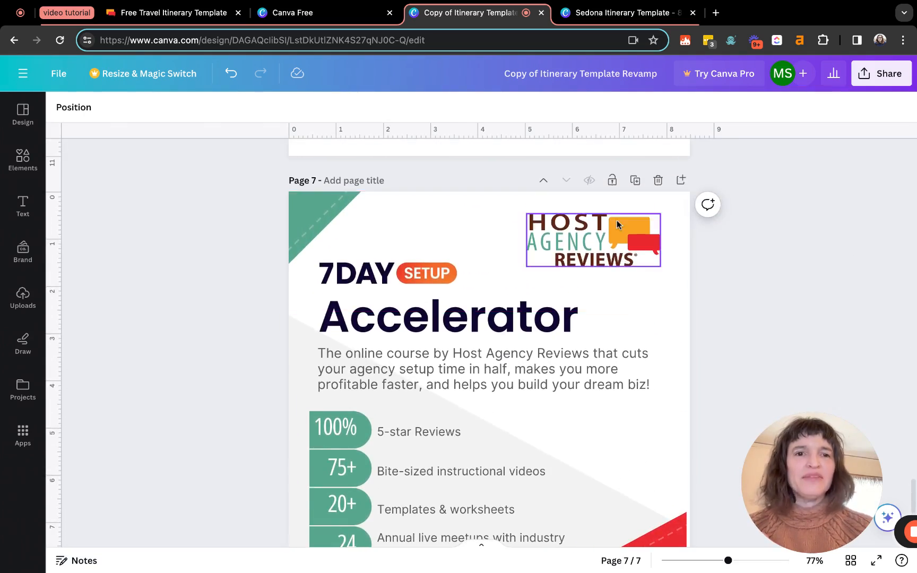
{"action": "left_click", "coordinate": [658, 181]}
{"action": "scroll", "coordinate": [635, 266], "scroll_direction": "up", "scroll_amount": 20}
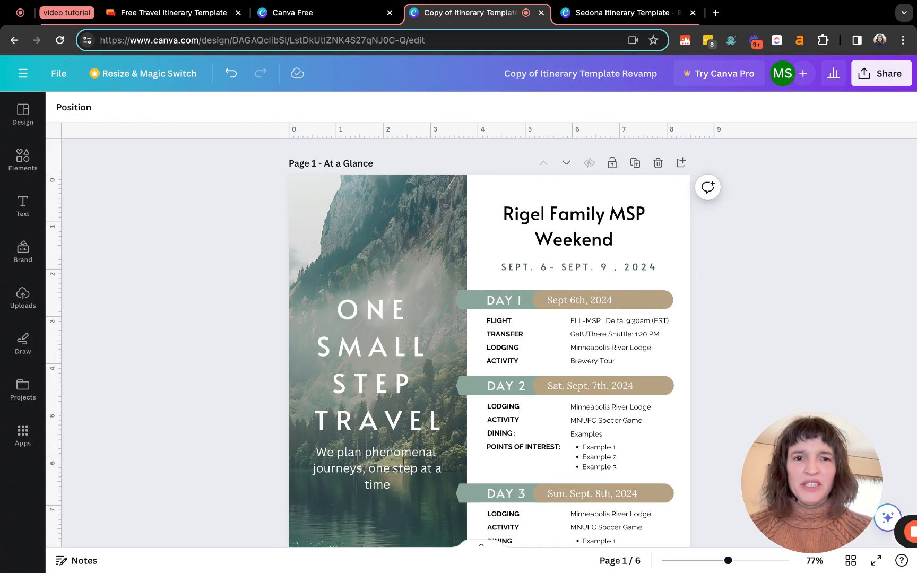
{"action": "scroll", "coordinate": [489, 342], "scroll_direction": "down", "scroll_amount": 1}
{"action": "scroll", "coordinate": [489, 343], "scroll_direction": "up", "scroll_amount": 1}
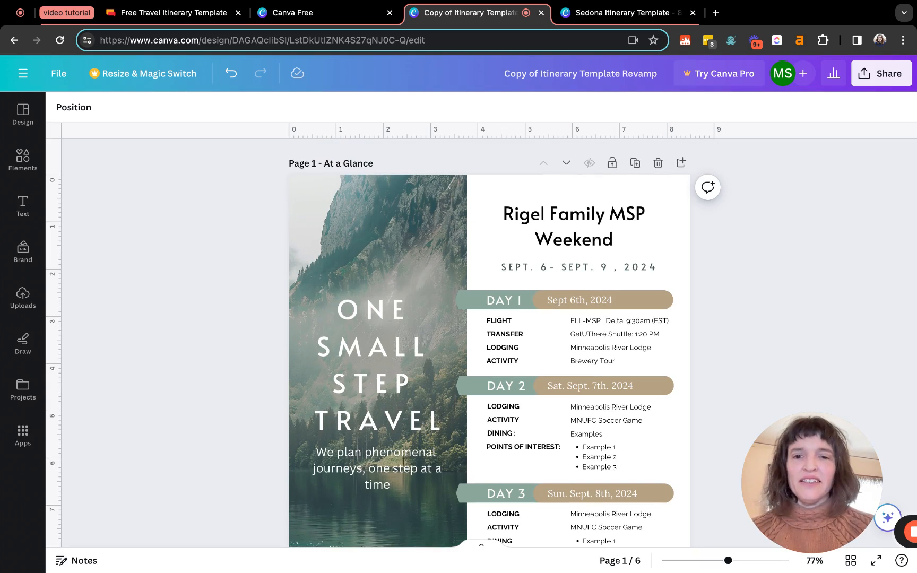
Replace the selected cover text with 'HOST AGENCY REVIEWS'
{"action": "double_click", "coordinate": [394, 346]}
{"action": "left_click_drag", "start_coordinate": [445, 419], "coordinate": [345, 346]}
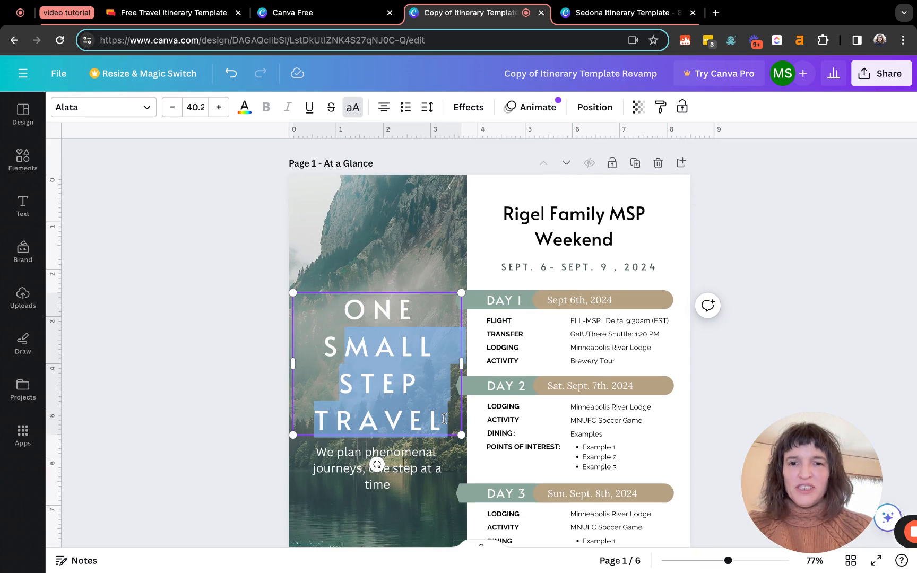
{"action": "key", "text": "super+a"}
{"action": "type", "text": "HOST AGENCY"}
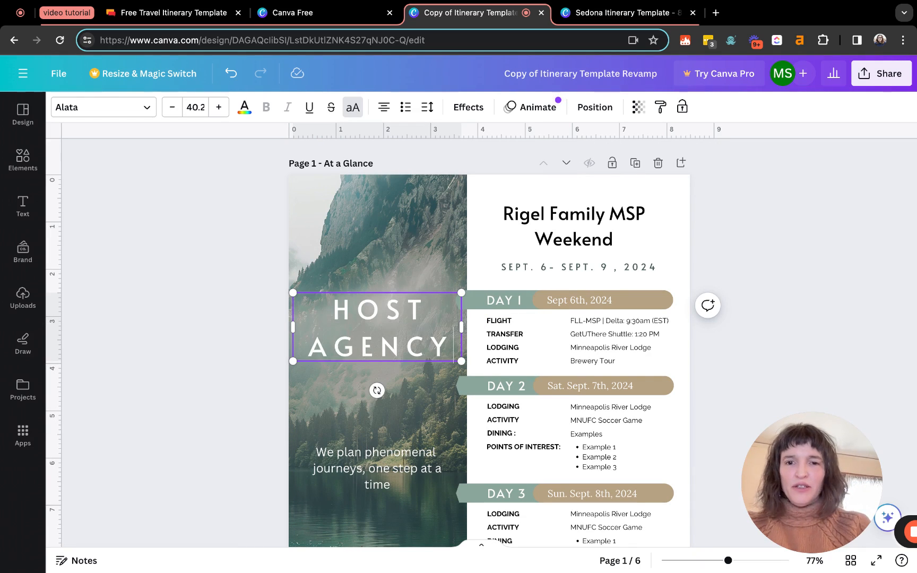
{"action": "type", "text": " REVIEWS"}
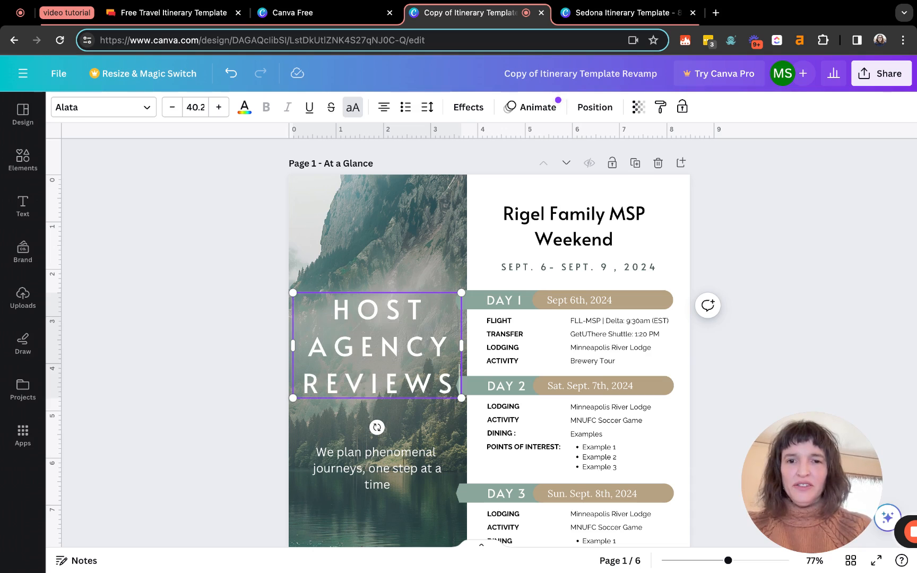
Delete the street address line from the cover's contact details box
{"action": "scroll", "coordinate": [346, 392], "scroll_direction": "down", "scroll_amount": 3}
{"action": "left_click", "coordinate": [346, 392]}
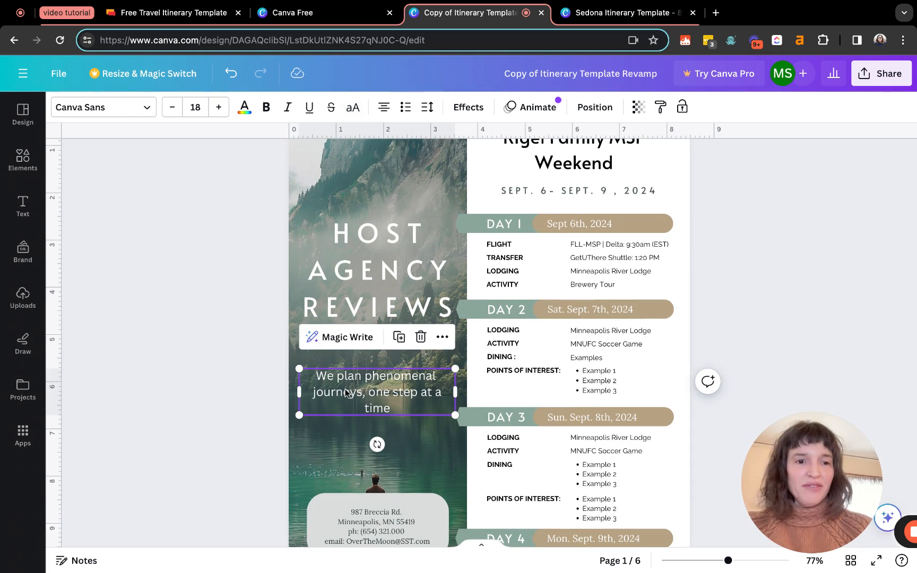
{"action": "scroll", "coordinate": [346, 392], "scroll_direction": "down", "scroll_amount": 5}
{"action": "left_click", "coordinate": [348, 390]}
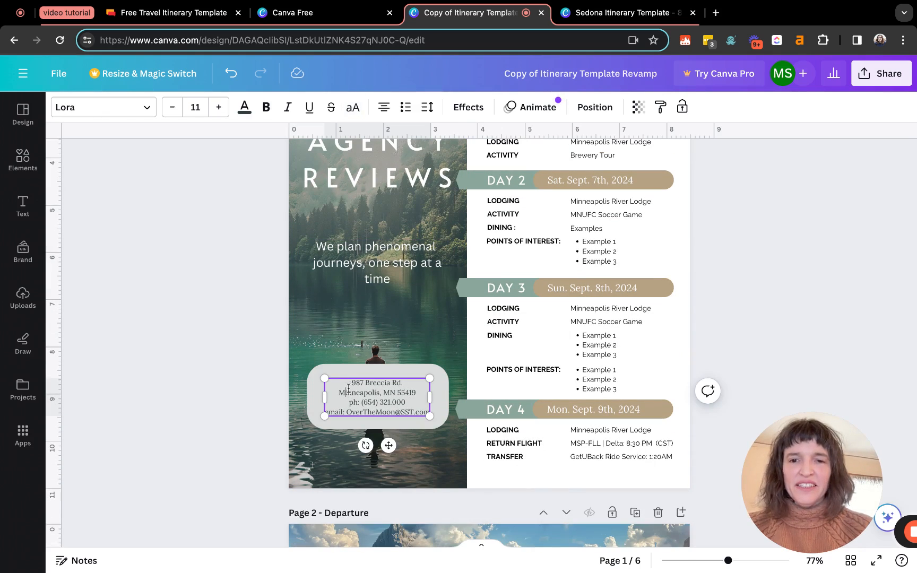
{"action": "left_click_drag", "start_coordinate": [349, 382], "coordinate": [404, 382]}
{"action": "key", "text": "BackSpace"}
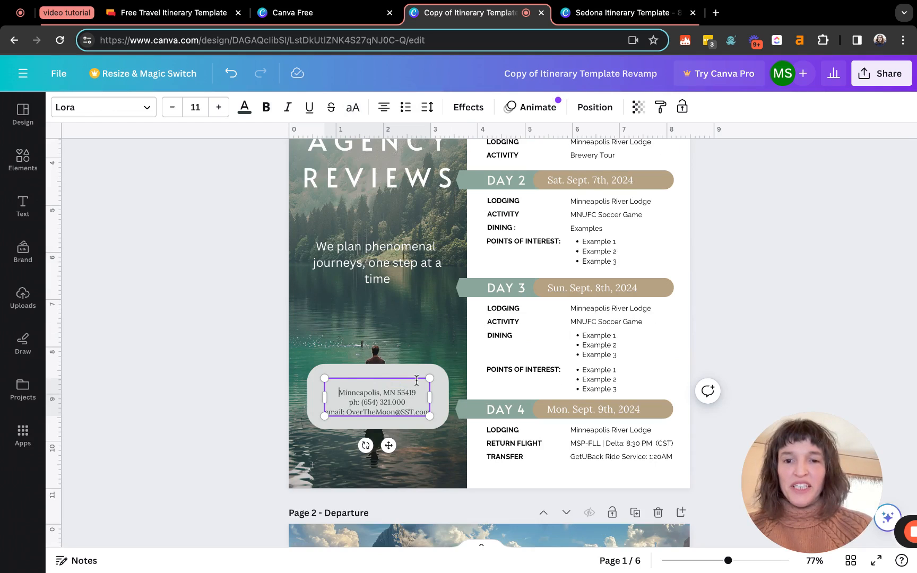
{"action": "key", "text": "BackSpace"}
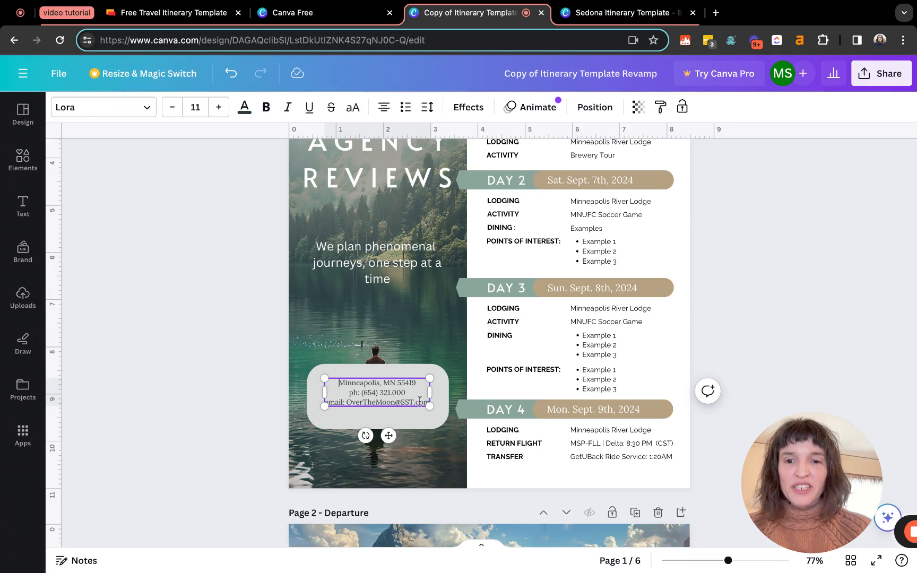
Replace the old contact email with the agency's own e-mail address
{"action": "left_click_drag", "start_coordinate": [347, 403], "coordinate": [458, 405]}
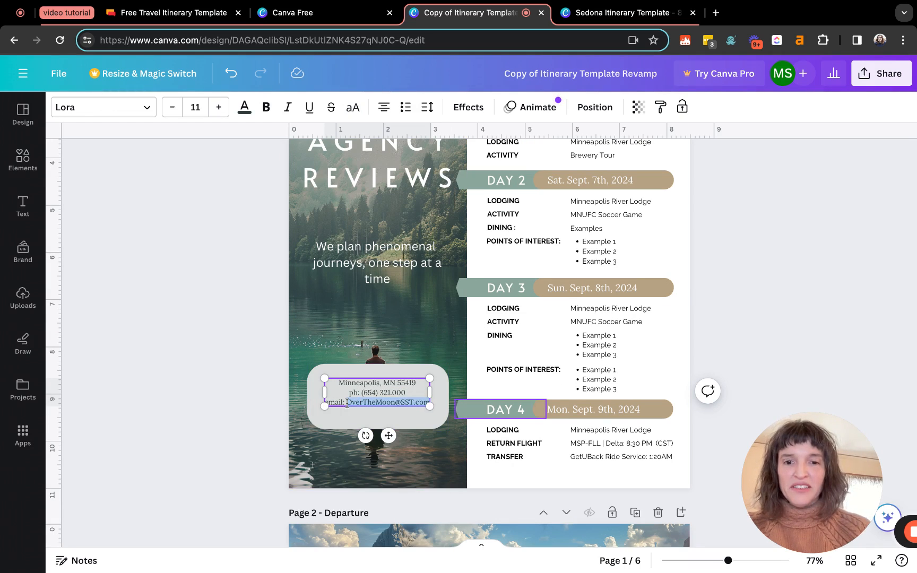
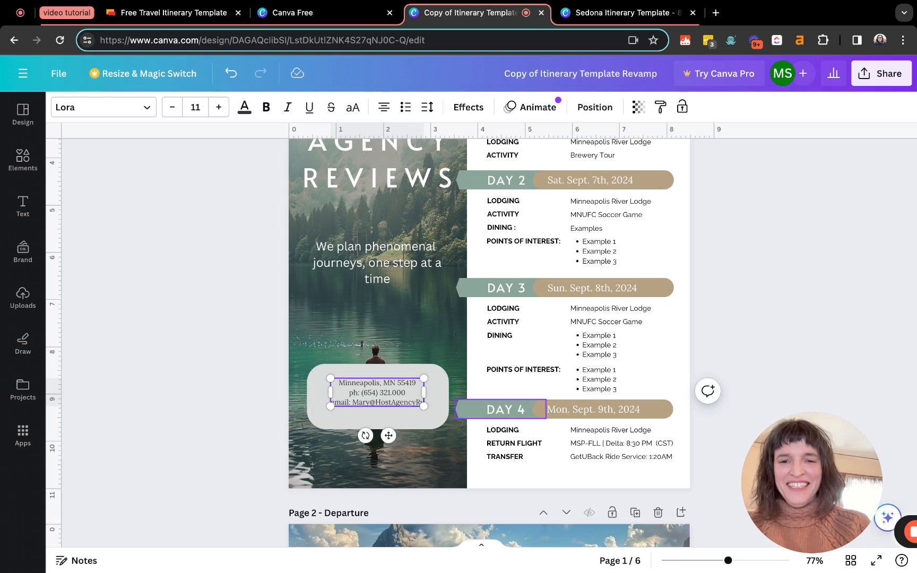
{"action": "left_click", "coordinate": [446, 338]}
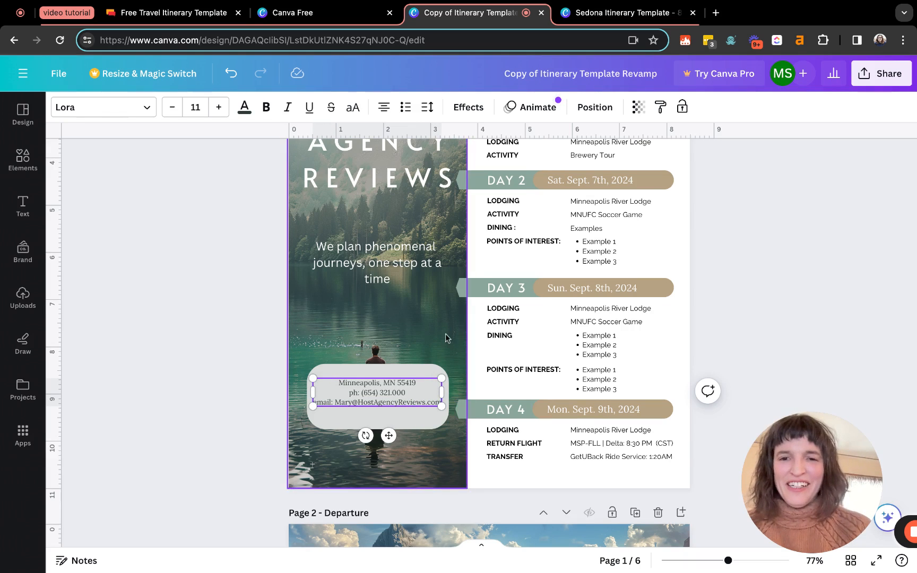
{"action": "scroll", "coordinate": [446, 338], "scroll_direction": "up", "scroll_amount": 3}
{"action": "left_click", "coordinate": [531, 394]}
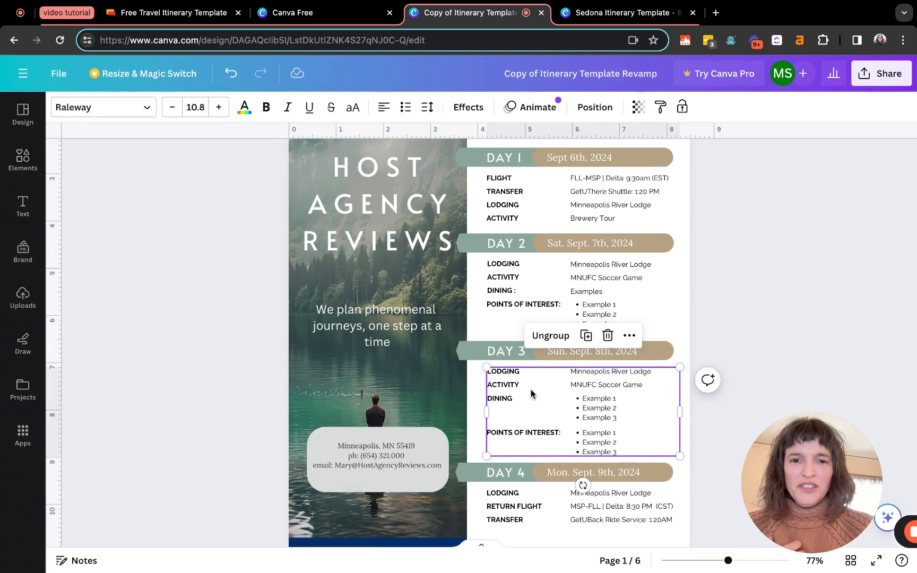
{"action": "scroll", "coordinate": [213, 380], "scroll_direction": "up", "scroll_amount": 5}
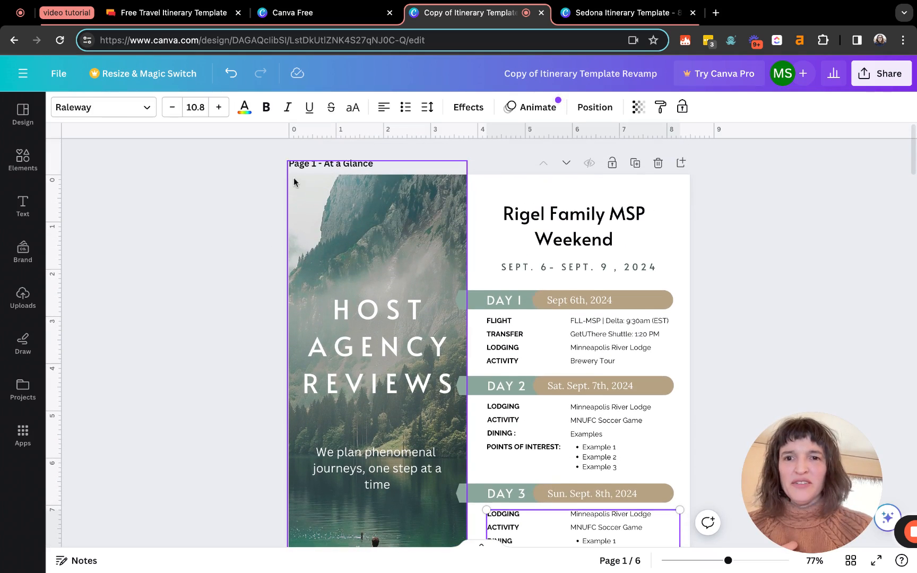
{"action": "left_click", "coordinate": [327, 230]}
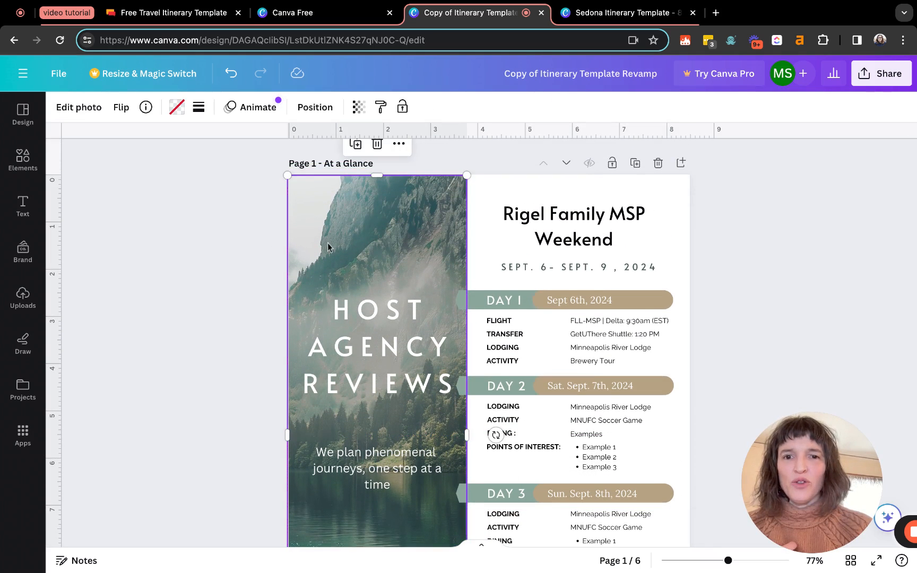
{"action": "left_click", "coordinate": [176, 231]}
{"action": "scroll", "coordinate": [176, 231], "scroll_direction": "down", "scroll_amount": 3}
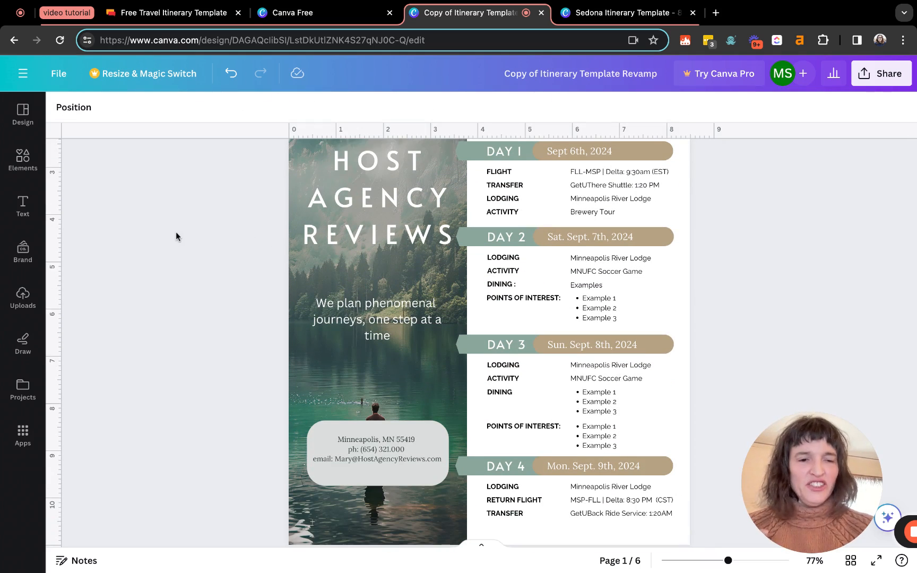
{"action": "scroll", "coordinate": [481, 343], "scroll_direction": "up", "scroll_amount": 4}
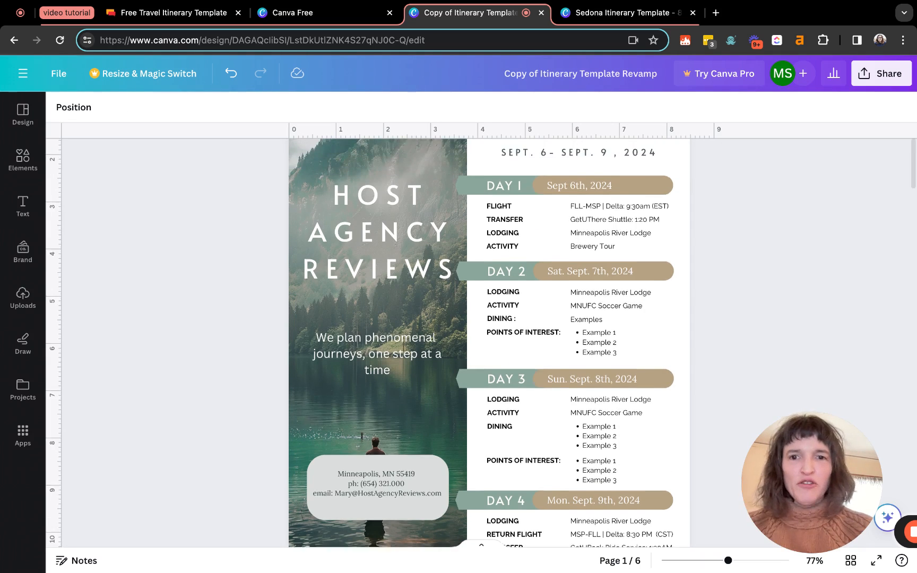
{"action": "scroll", "coordinate": [399, 208], "scroll_direction": "down", "scroll_amount": 1}
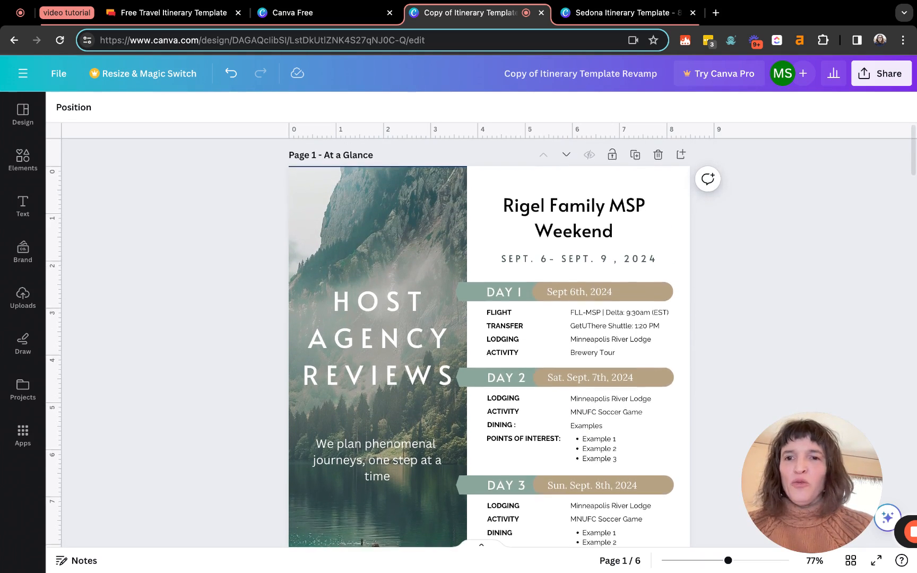
Browse the Uploads images to locate the agency logo and Sedona photos
{"action": "left_click", "coordinate": [23, 305]}
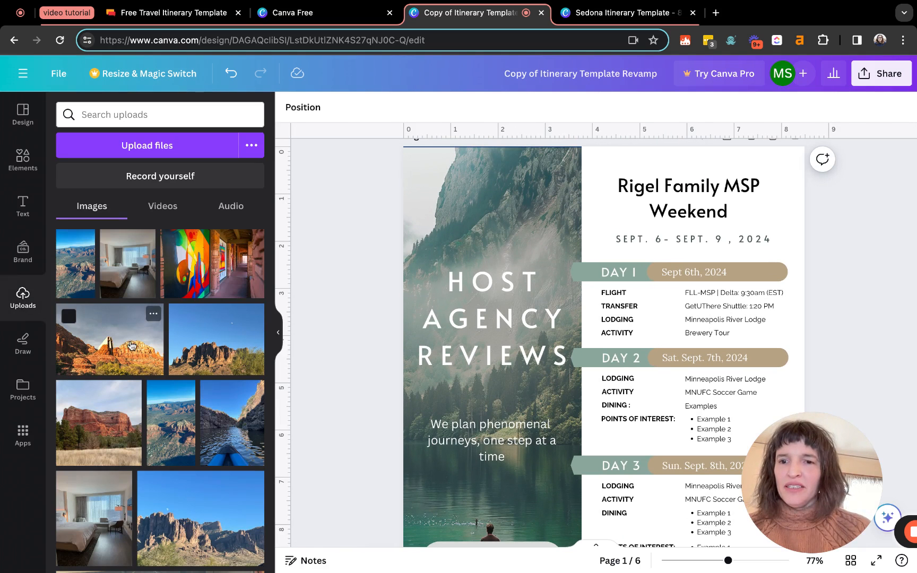
{"action": "scroll", "coordinate": [131, 345], "scroll_direction": "down", "scroll_amount": 6}
{"action": "scroll", "coordinate": [131, 346], "scroll_direction": "up", "scroll_amount": 6}
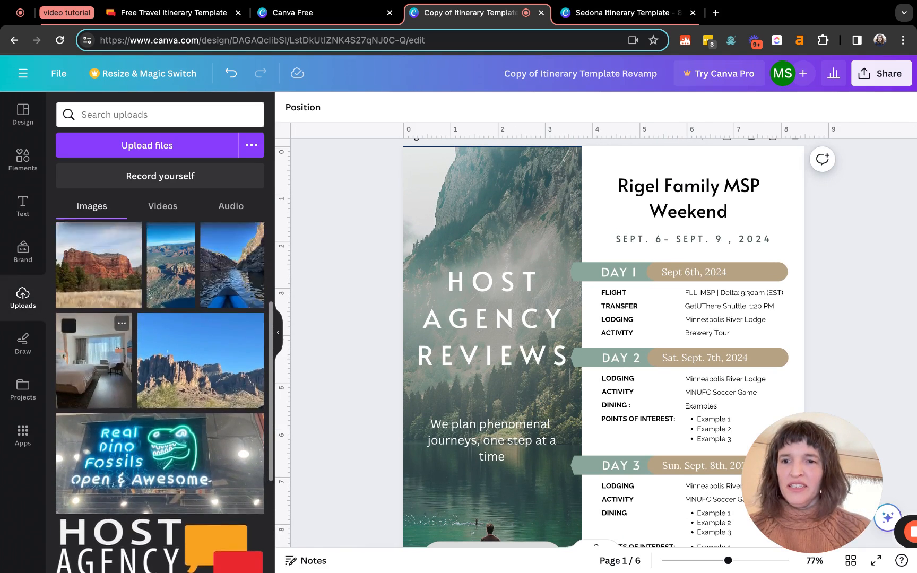
{"action": "scroll", "coordinate": [160, 392], "scroll_direction": "down", "scroll_amount": 6}
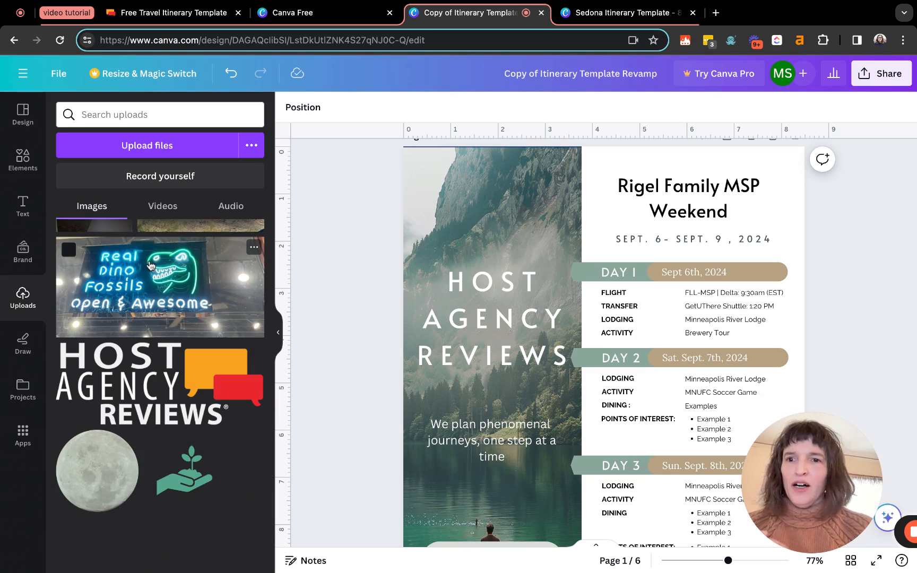
{"action": "scroll", "coordinate": [134, 241], "scroll_direction": "up", "scroll_amount": 3}
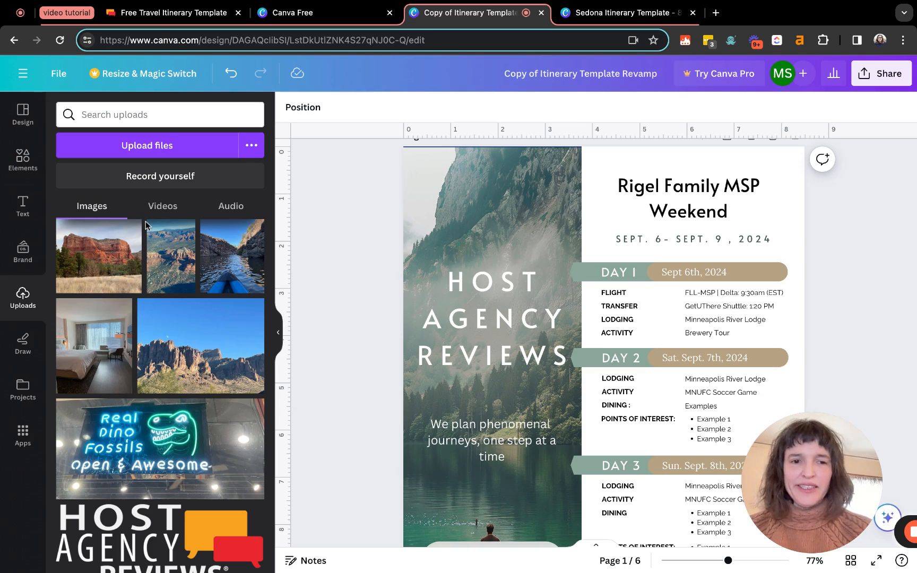
{"action": "scroll", "coordinate": [147, 229], "scroll_direction": "up", "scroll_amount": 3}
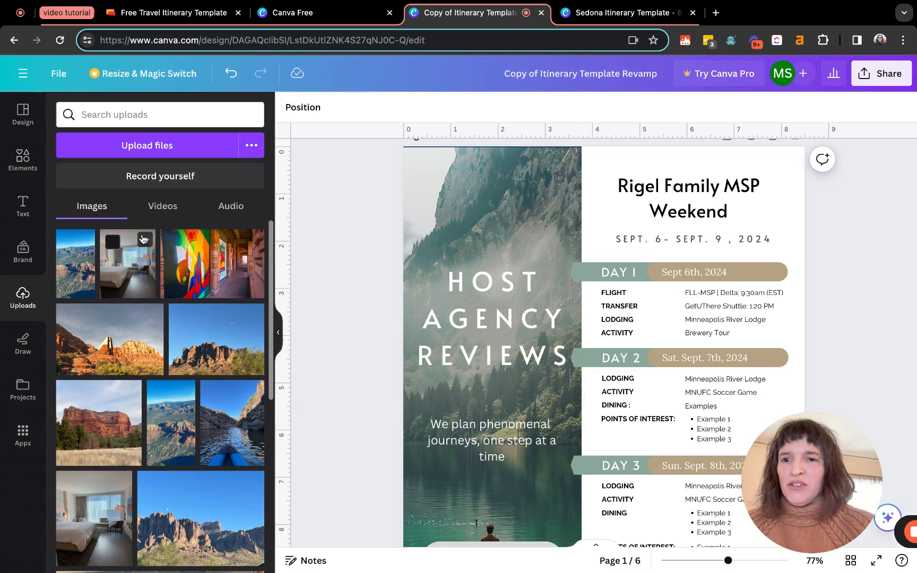
{"action": "scroll", "coordinate": [149, 372], "scroll_direction": "down", "scroll_amount": 10}
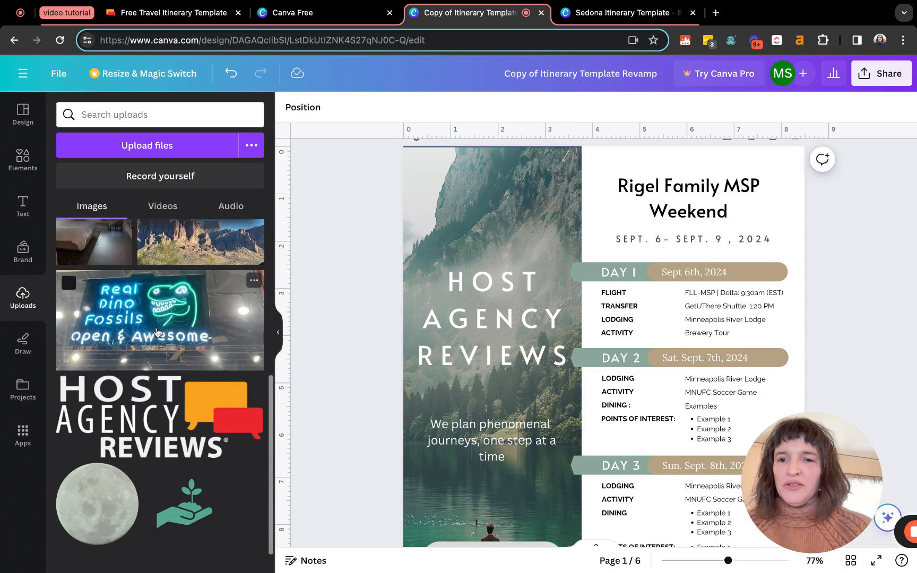
Add the Host Agency Reviews logo, shrink it, and centre it atop the cover
{"action": "left_click", "coordinate": [150, 414]}
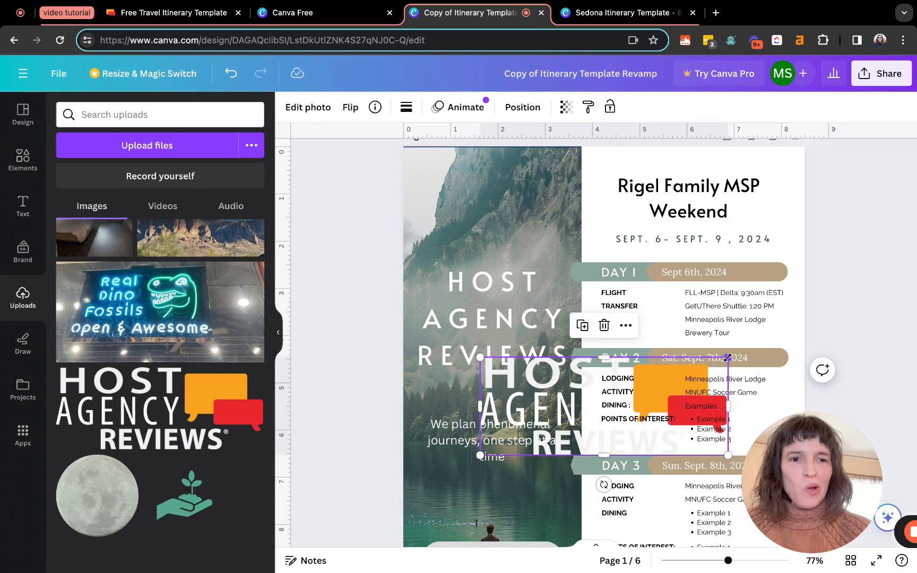
{"action": "left_click_drag", "start_coordinate": [726, 358], "coordinate": [571, 419]}
{"action": "left_click", "coordinate": [539, 494]}
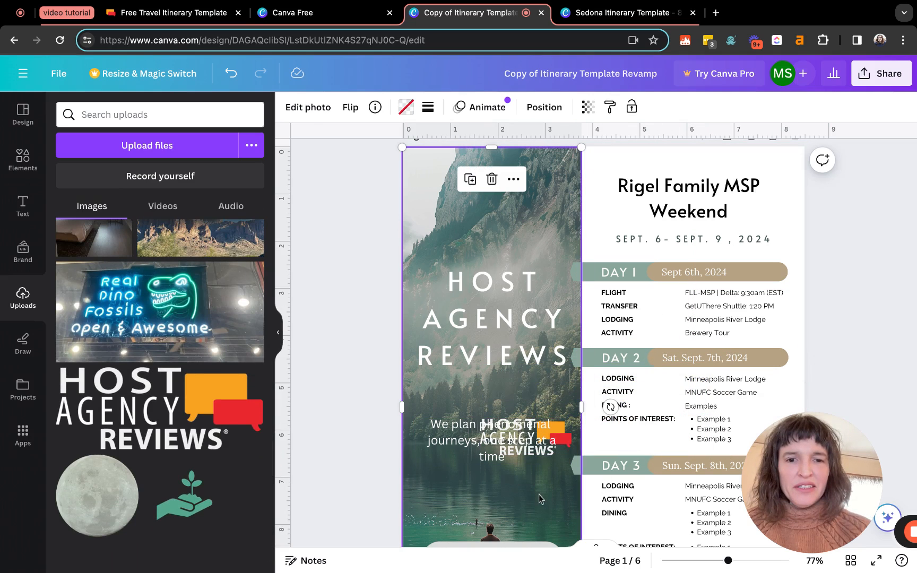
{"action": "left_click_drag", "start_coordinate": [569, 427], "coordinate": [559, 478]}
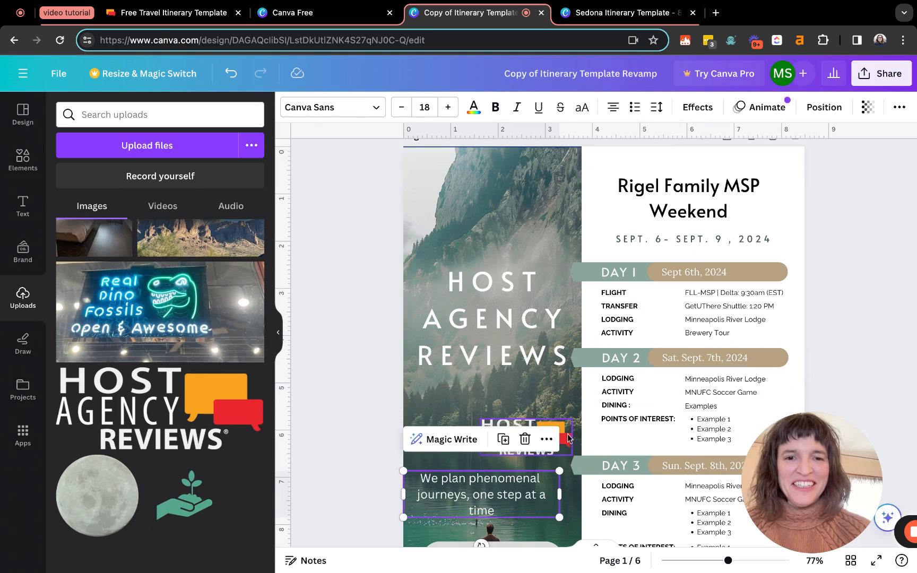
{"action": "left_click_drag", "start_coordinate": [565, 434], "coordinate": [595, 204]}
{"action": "mouse_move", "coordinate": [565, 256]}
{"action": "left_mouse_down"}
{"action": "mouse_move", "coordinate": [503, 251]}
{"action": "mouse_move", "coordinate": [566, 256]}
{"action": "left_mouse_up"}
Move the tagline up to sit just beneath the title
{"action": "scroll", "coordinate": [478, 345], "scroll_direction": "down", "scroll_amount": 1}
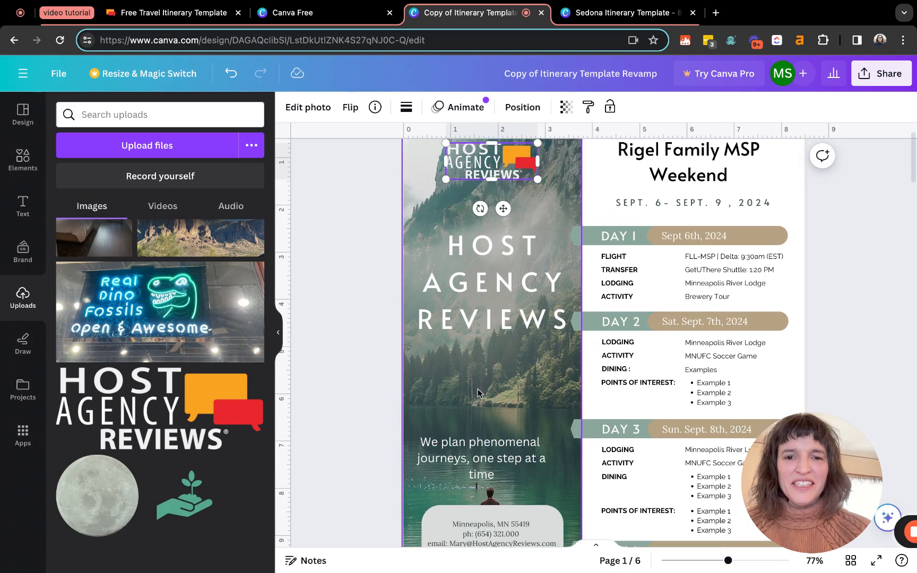
{"action": "left_click", "coordinate": [476, 450]}
{"action": "left_click_drag", "start_coordinate": [476, 450], "coordinate": [488, 371]}
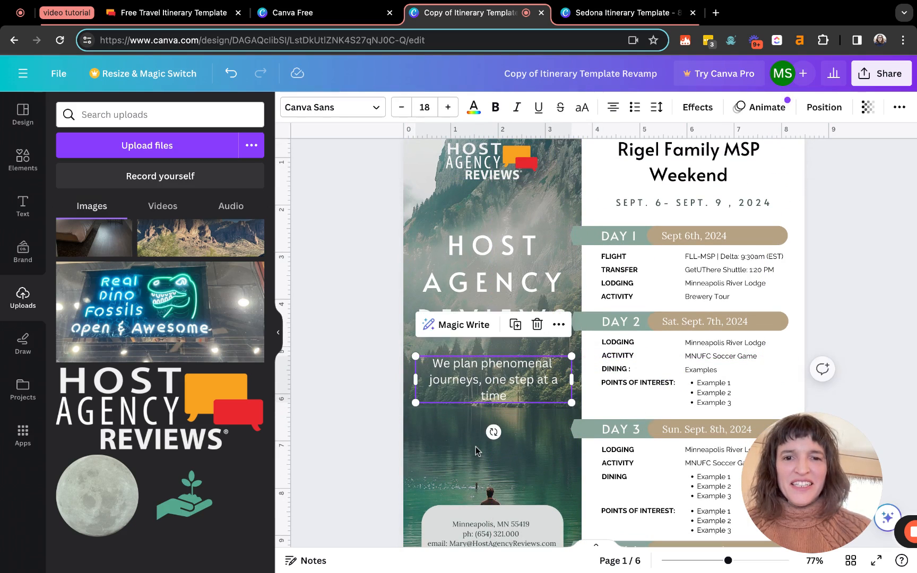
{"action": "left_click", "coordinate": [409, 213]}
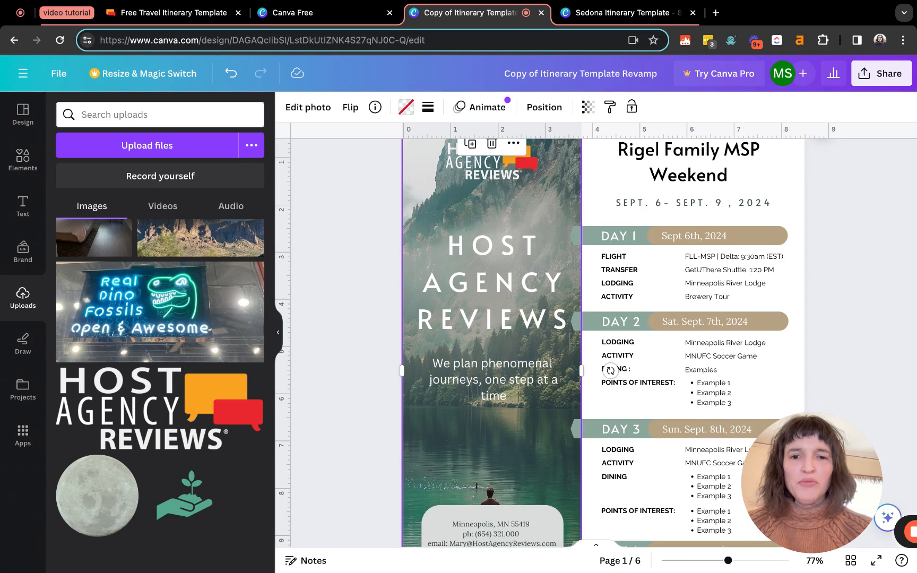
{"action": "scroll", "coordinate": [491, 276], "scroll_direction": "down", "scroll_amount": 2}
{"action": "scroll", "coordinate": [492, 276], "scroll_direction": "up", "scroll_amount": 1}
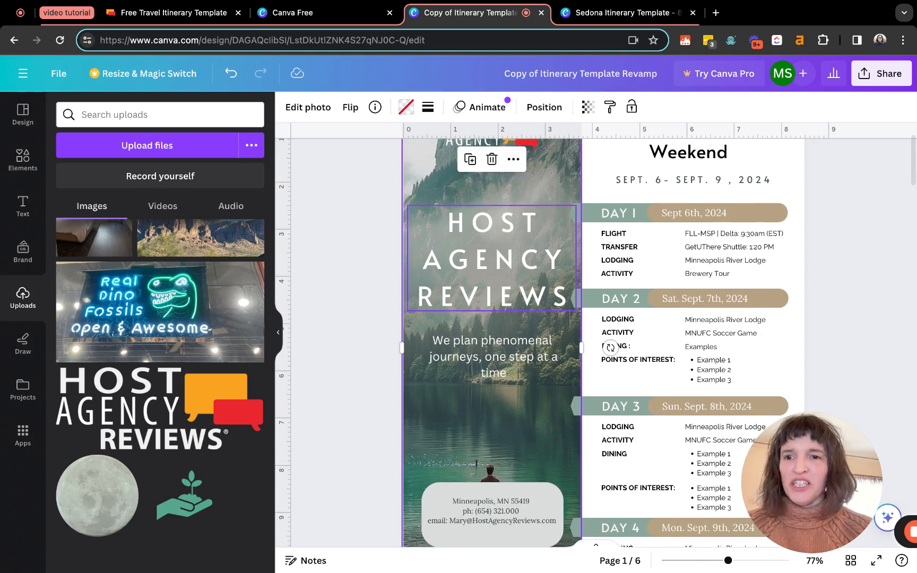
{"action": "scroll", "coordinate": [492, 318], "scroll_direction": "up", "scroll_amount": 4}
{"action": "scroll", "coordinate": [219, 358], "scroll_direction": "up", "scroll_amount": 5}
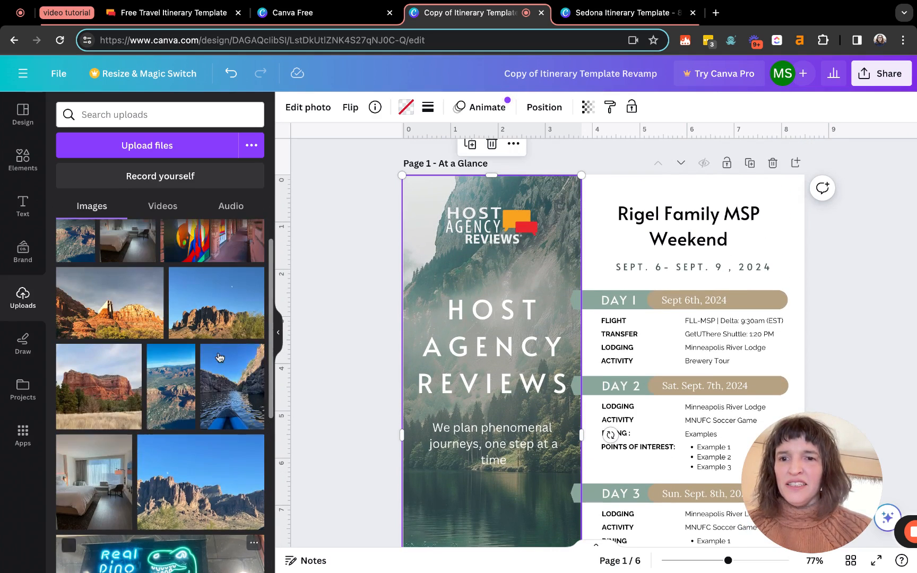
Replace the cover photo with the red-rock chapel image from Uploads
{"action": "scroll", "coordinate": [219, 358], "scroll_direction": "up", "scroll_amount": 1}
{"action": "left_click", "coordinate": [115, 337]}
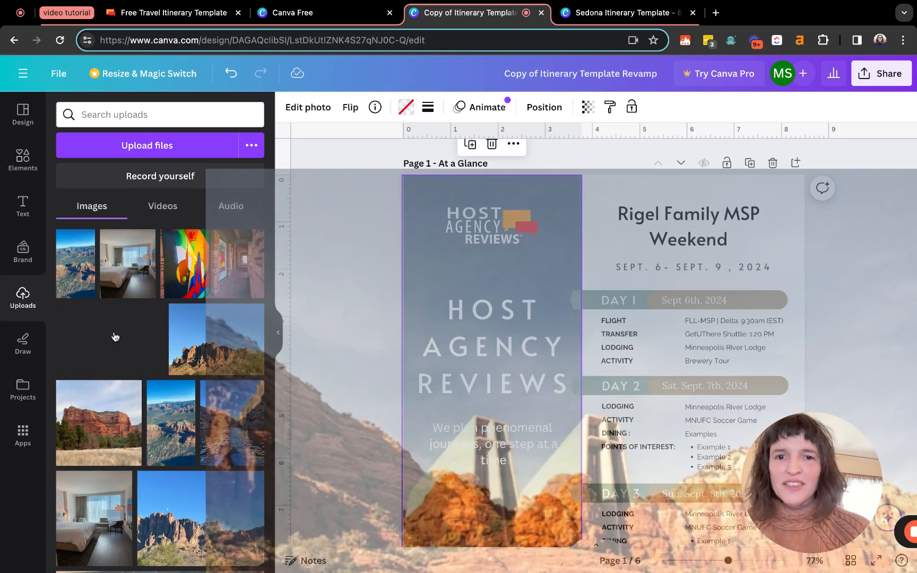
{"action": "scroll", "coordinate": [424, 319], "scroll_direction": "down", "scroll_amount": 12}
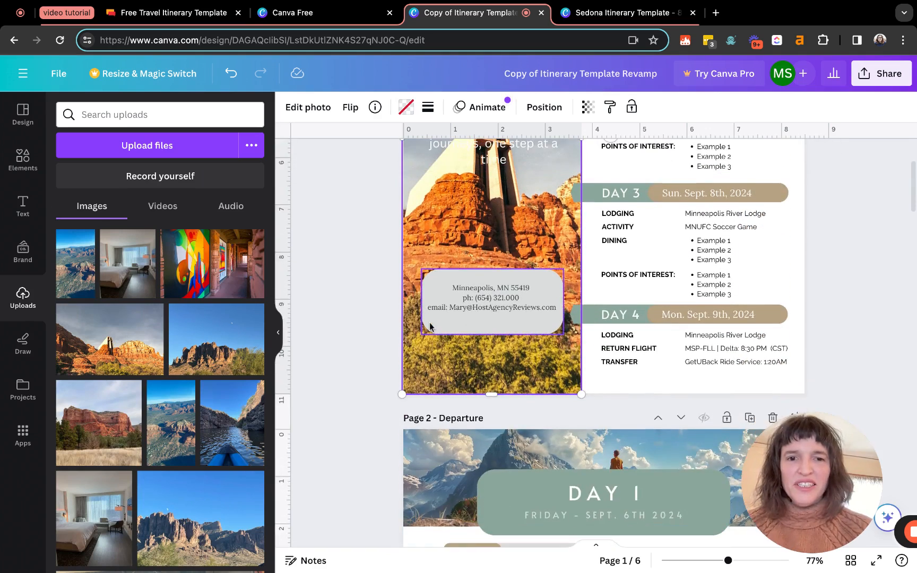
{"action": "scroll", "coordinate": [430, 327], "scroll_direction": "up", "scroll_amount": 10}
{"action": "scroll", "coordinate": [430, 327], "scroll_direction": "up", "scroll_amount": 2}
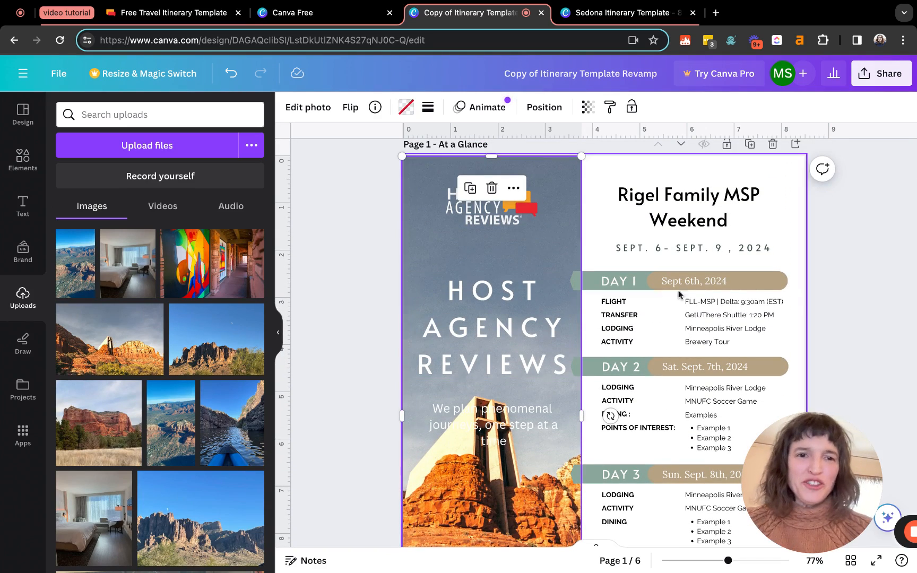
Retitle the cover heading to 'Sedona Weekend'
{"action": "left_click", "coordinate": [703, 203]}
{"action": "left_click_drag", "start_coordinate": [769, 196], "coordinate": [622, 199]}
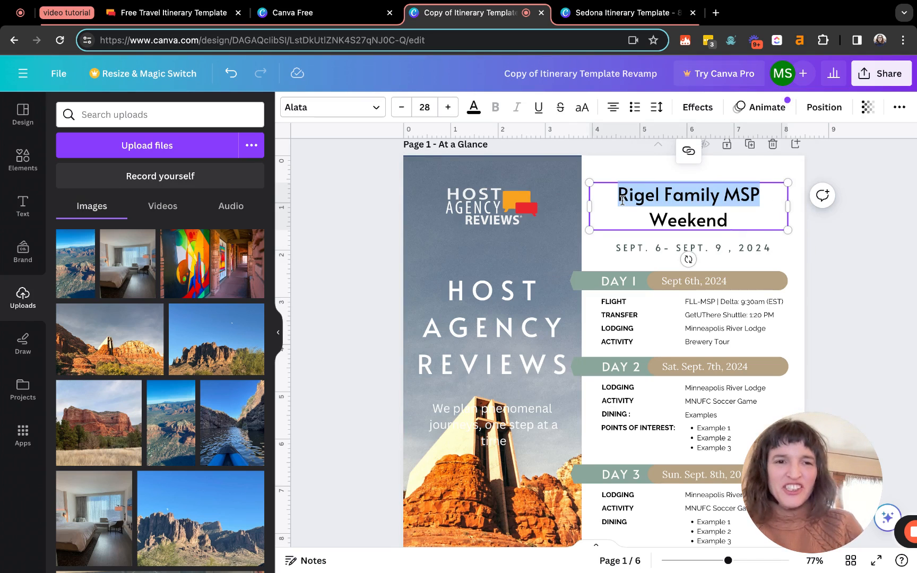
{"action": "type", "text": "SEdon"}
{"action": "key", "text": "BackSpace"}
{"action": "key", "text": "BackSpace"}
{"action": "key", "text": "BackSpace"}
{"action": "key", "text": "BackSpace"}
{"action": "type", "text": "edona"}
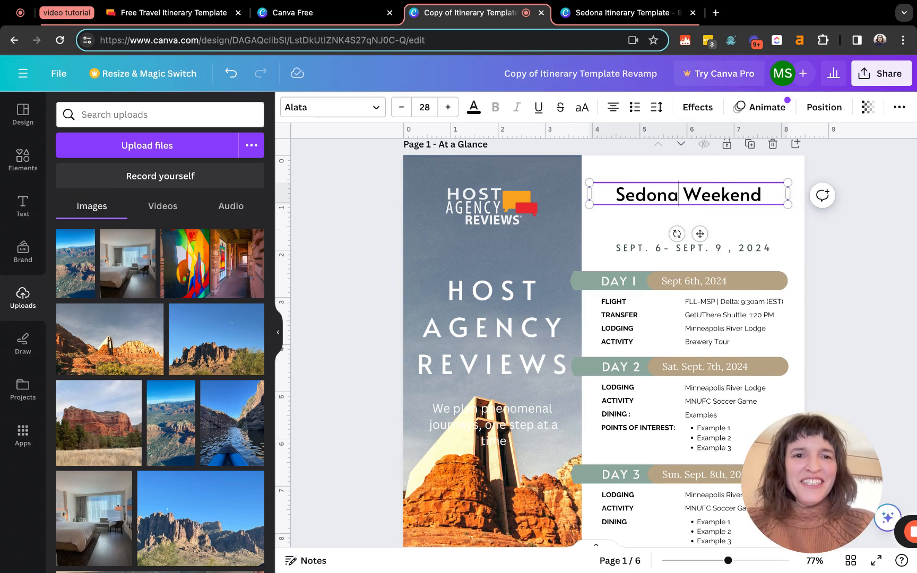
{"action": "scroll", "coordinate": [420, 296], "scroll_direction": "down", "scroll_amount": 10}
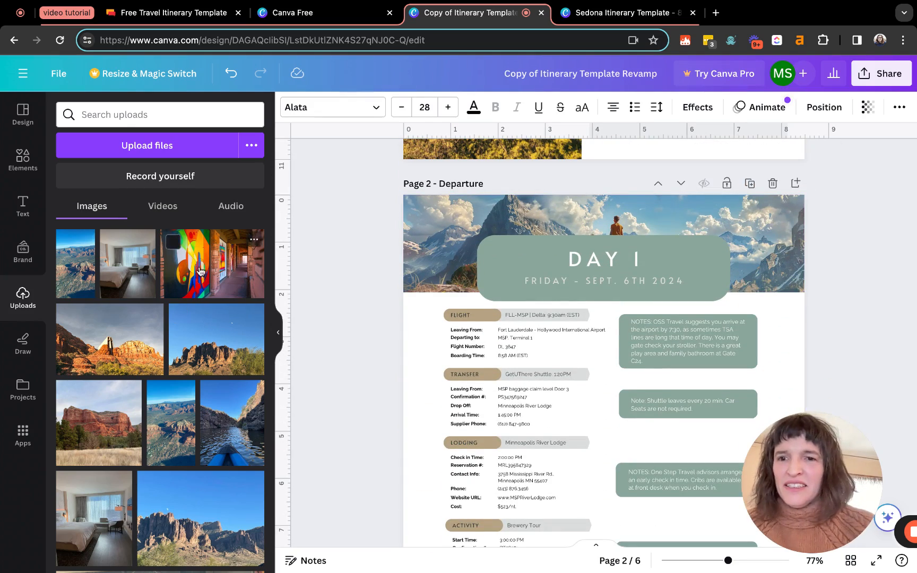
Put the mural photo in Page 2's header and the red-rock photo in Page 3's header
{"action": "left_click_drag", "start_coordinate": [202, 265], "coordinate": [417, 224]}
{"action": "scroll", "coordinate": [373, 268], "scroll_direction": "down", "scroll_amount": 12}
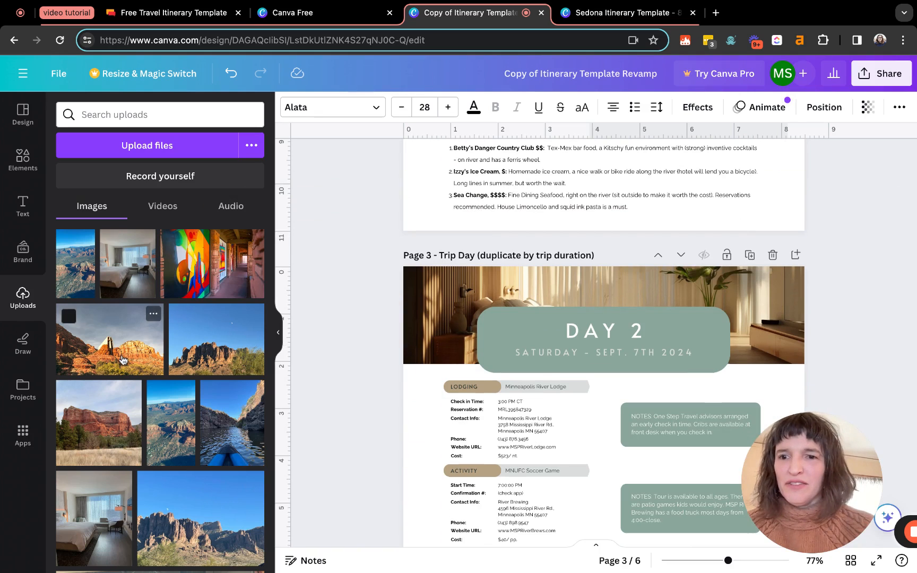
{"action": "left_click_drag", "start_coordinate": [201, 353], "coordinate": [204, 356]}
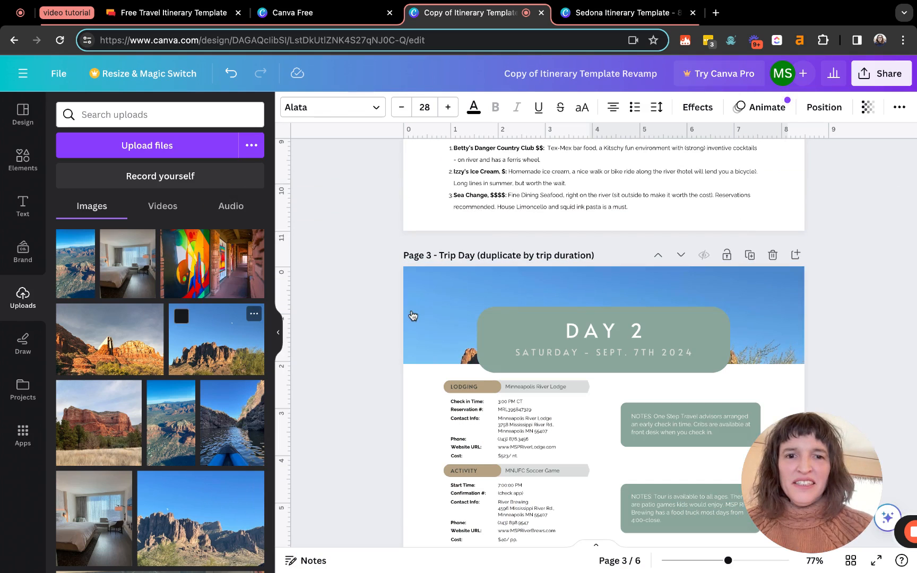
{"action": "left_click_drag", "start_coordinate": [98, 423], "coordinate": [425, 324]}
Fill the Page 4, 5 and 6 headers with the kayak, canyon and bedroom photos
{"action": "scroll", "coordinate": [333, 342], "scroll_direction": "down", "scroll_amount": 10}
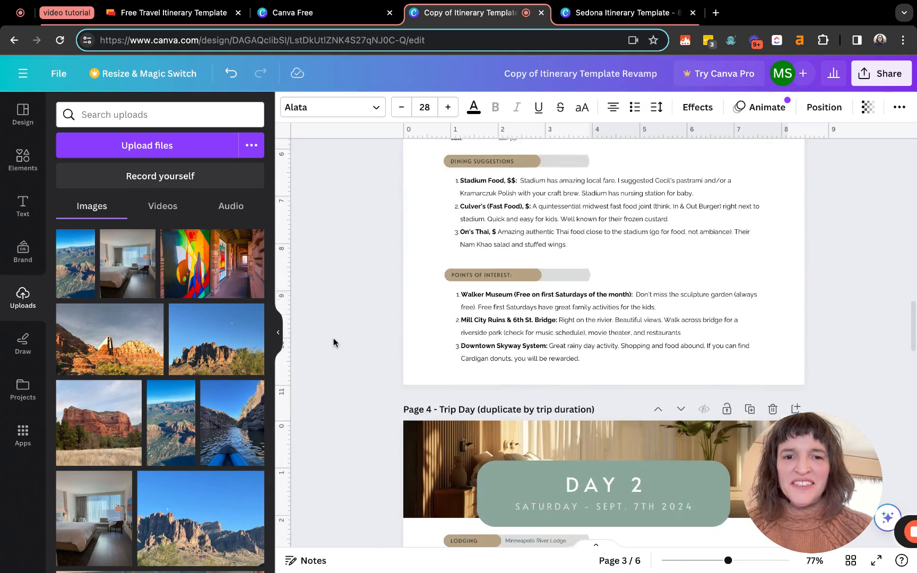
{"action": "mouse_move", "coordinate": [216, 430]}
{"action": "scroll", "coordinate": [217, 431], "scroll_direction": "down", "scroll_amount": 2}
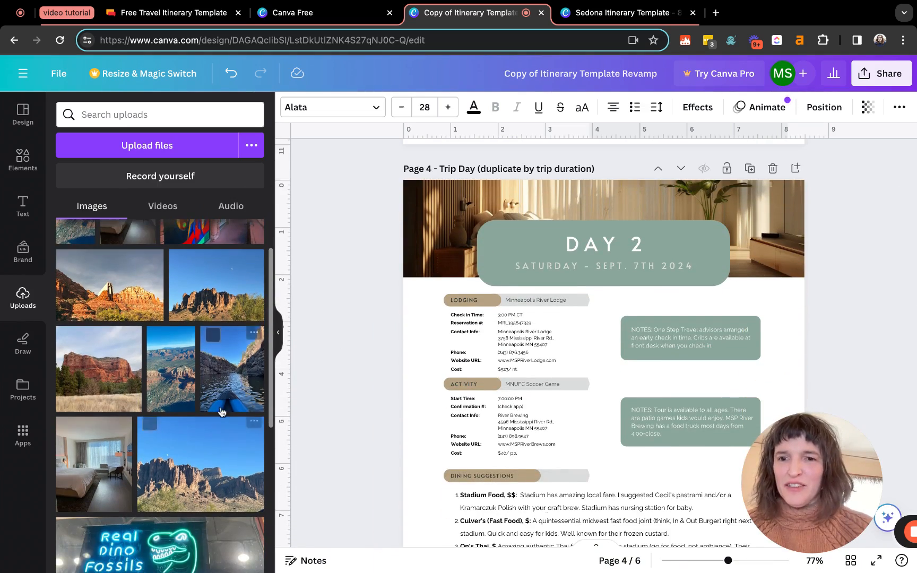
{"action": "left_click", "coordinate": [231, 372]}
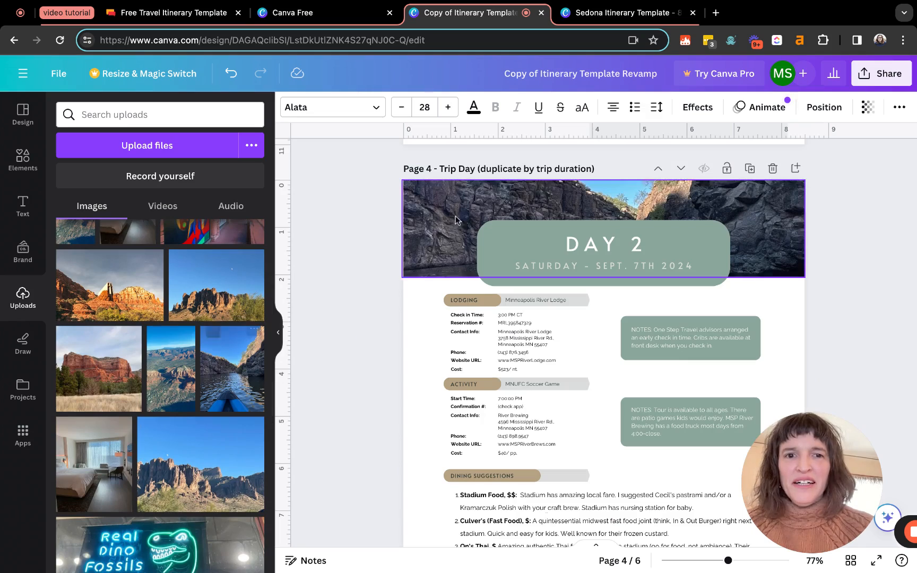
{"action": "scroll", "coordinate": [398, 404], "scroll_direction": "down", "scroll_amount": 8}
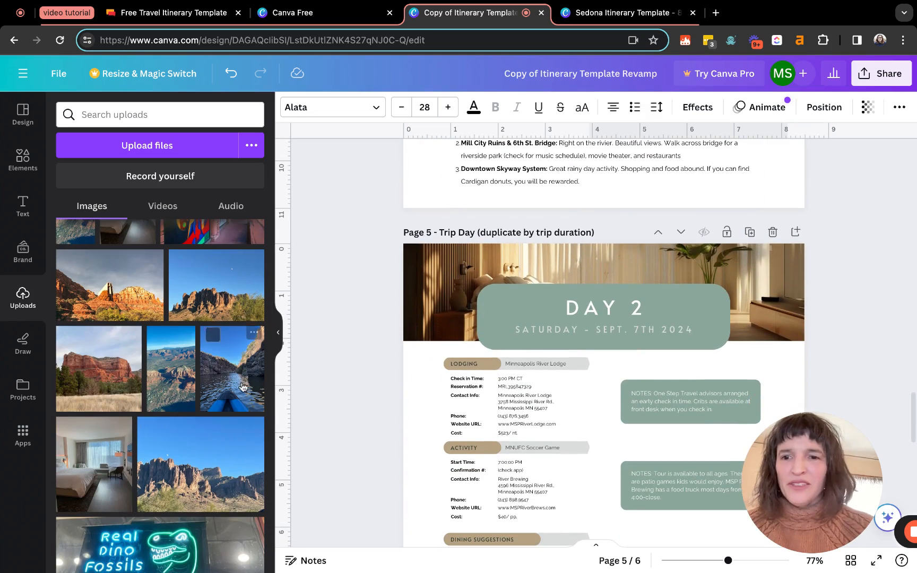
{"action": "left_click", "coordinate": [173, 377]}
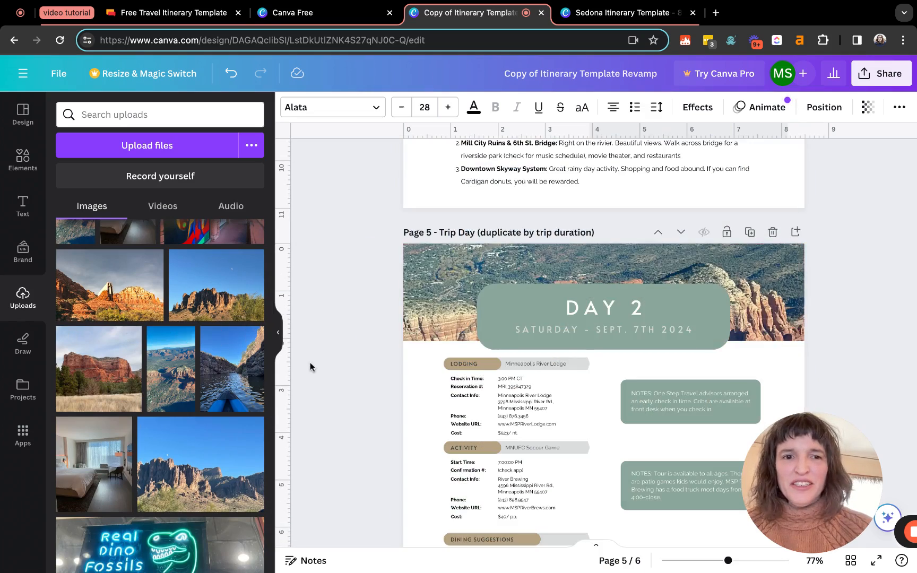
{"action": "scroll", "coordinate": [310, 368], "scroll_direction": "down", "scroll_amount": 10}
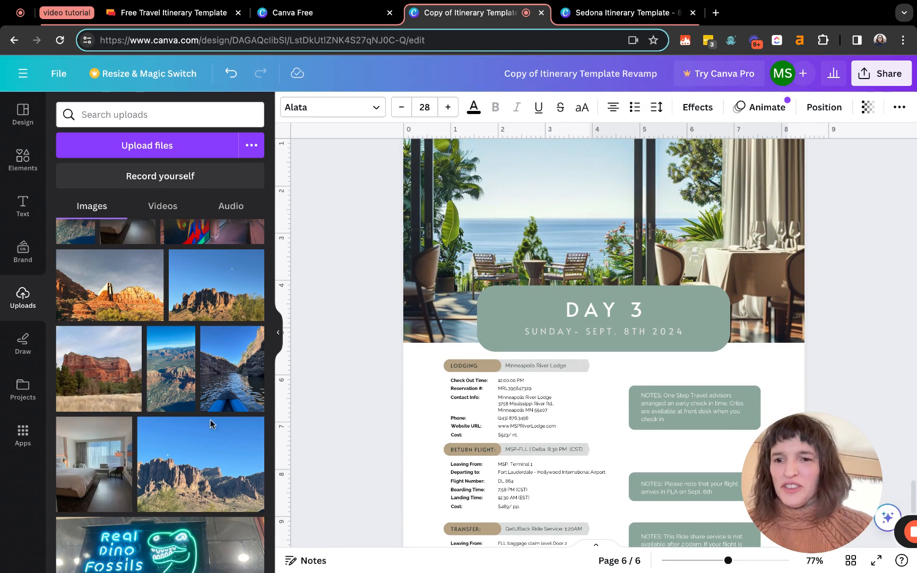
{"action": "left_click_drag", "start_coordinate": [98, 467], "coordinate": [499, 233]}
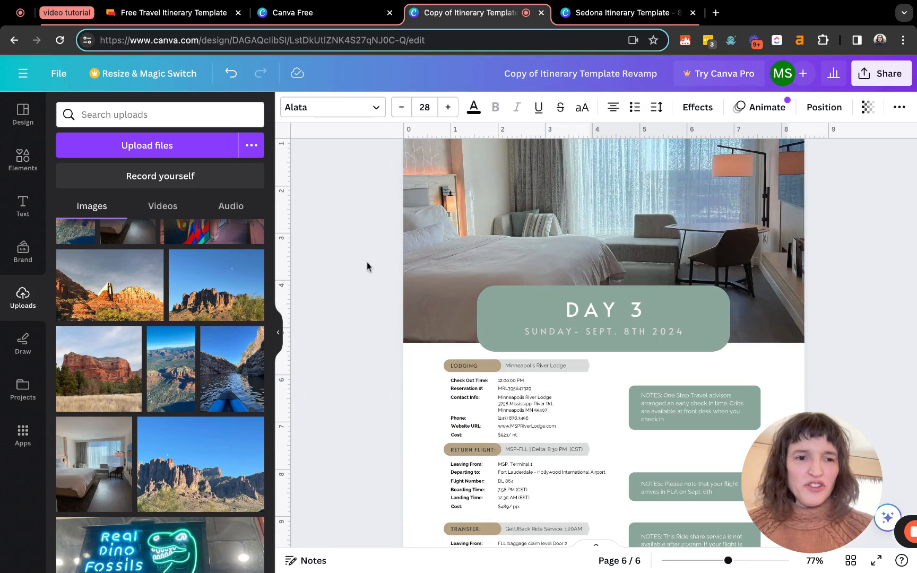
{"action": "scroll", "coordinate": [366, 303], "scroll_direction": "down", "scroll_amount": 3}
{"action": "scroll", "coordinate": [363, 277], "scroll_direction": "up", "scroll_amount": 5}
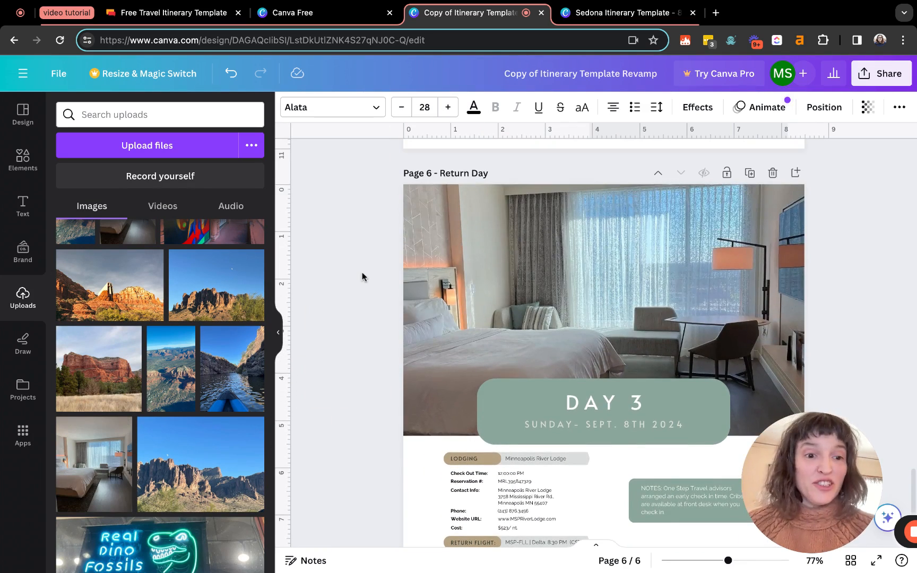
{"action": "scroll", "coordinate": [362, 277], "scroll_direction": "up", "scroll_amount": 10}
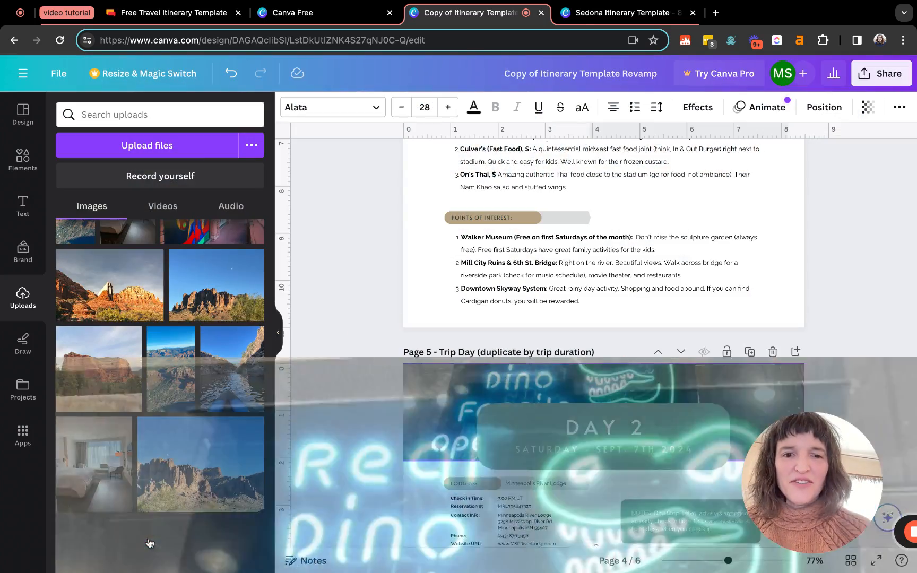
{"action": "scroll", "coordinate": [323, 348], "scroll_direction": "up", "scroll_amount": 20}
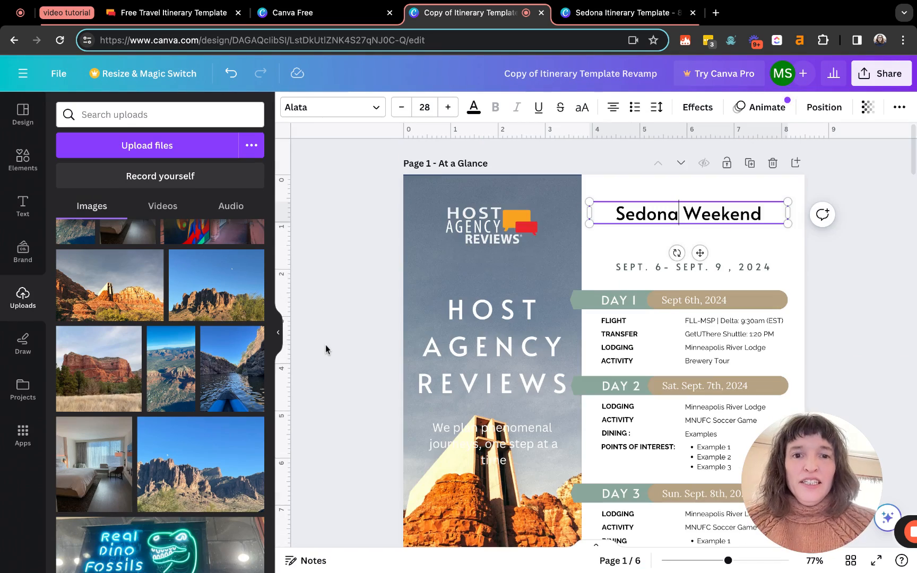
Collapse the Uploads side panel and select the DAY 1 banner shape on page 1
{"action": "scroll", "coordinate": [326, 349], "scroll_direction": "down", "scroll_amount": 2}
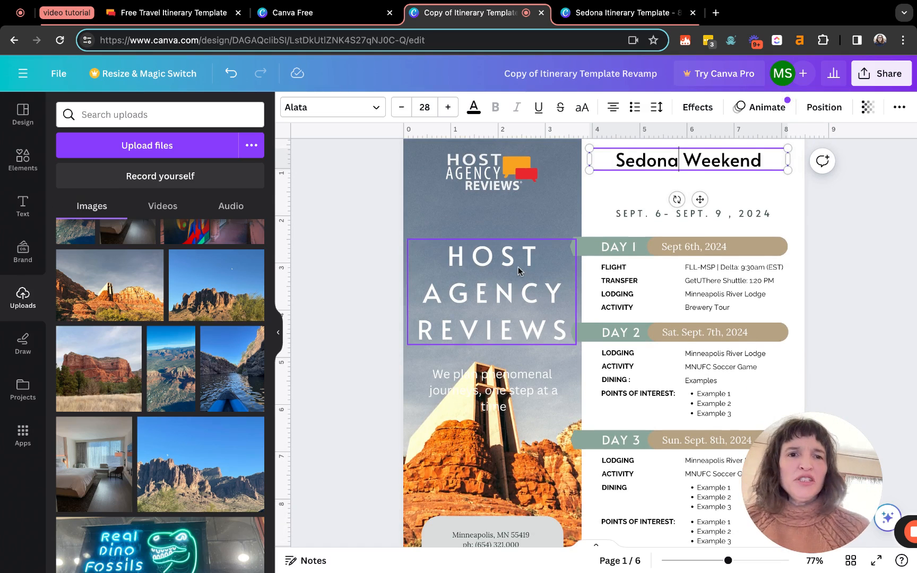
{"action": "scroll", "coordinate": [518, 271], "scroll_direction": "up", "scroll_amount": 2}
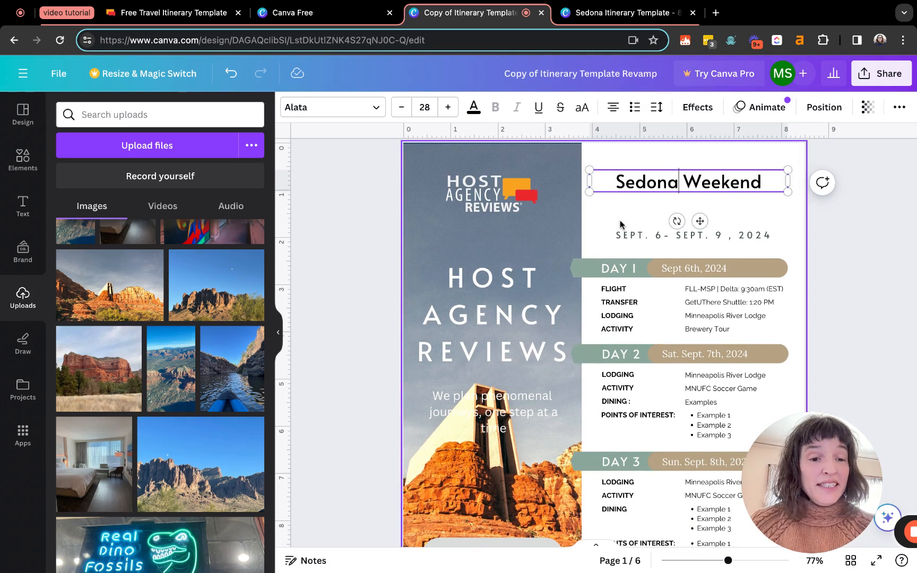
{"action": "left_click", "coordinate": [279, 335]}
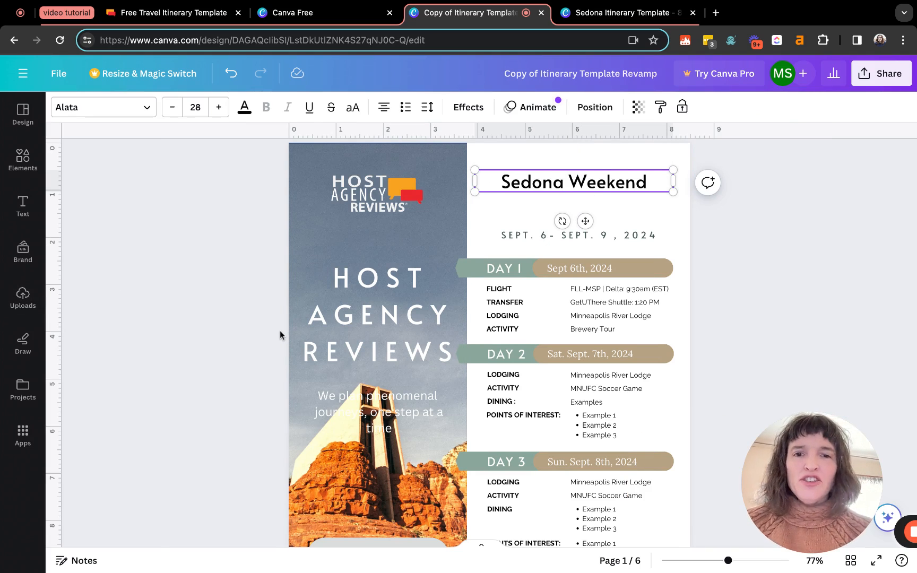
{"action": "scroll", "coordinate": [279, 330], "scroll_direction": "down", "scroll_amount": 3}
{"action": "scroll", "coordinate": [279, 330], "scroll_direction": "up", "scroll_amount": 1}
{"action": "scroll", "coordinate": [279, 330], "scroll_direction": "up", "scroll_amount": 1}
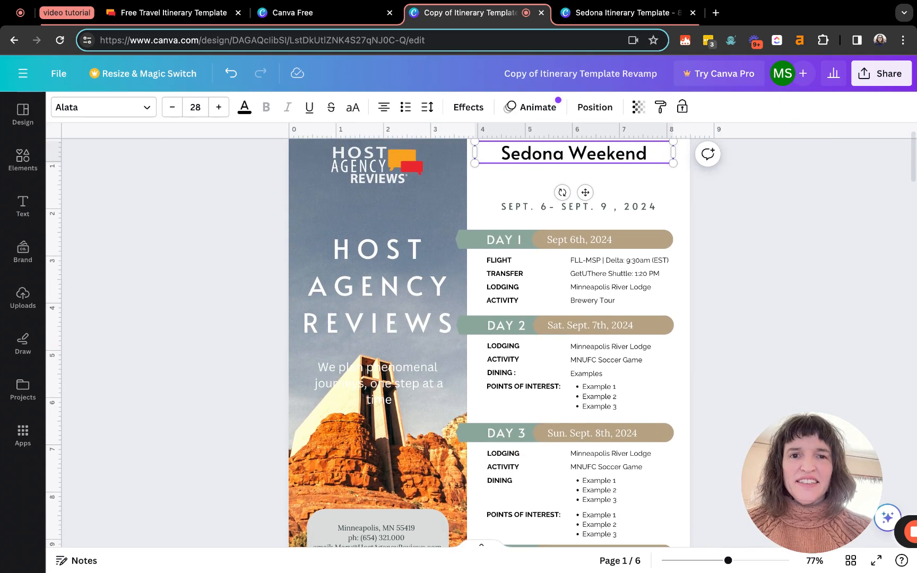
{"action": "left_click", "coordinate": [474, 243]}
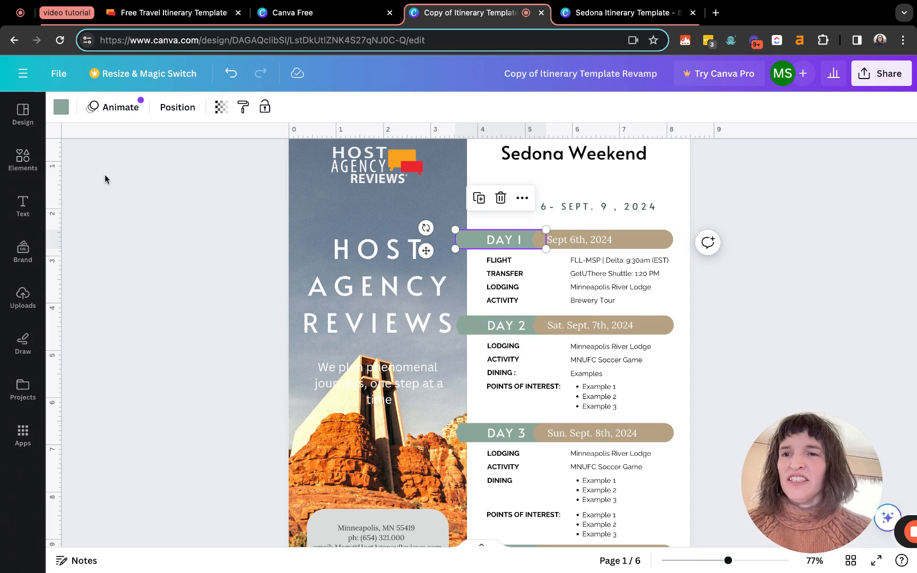
Recolour every sage day banner to slate blue #697B8E, eyedropped from the photo, using Change all
{"action": "left_click", "coordinate": [61, 108]}
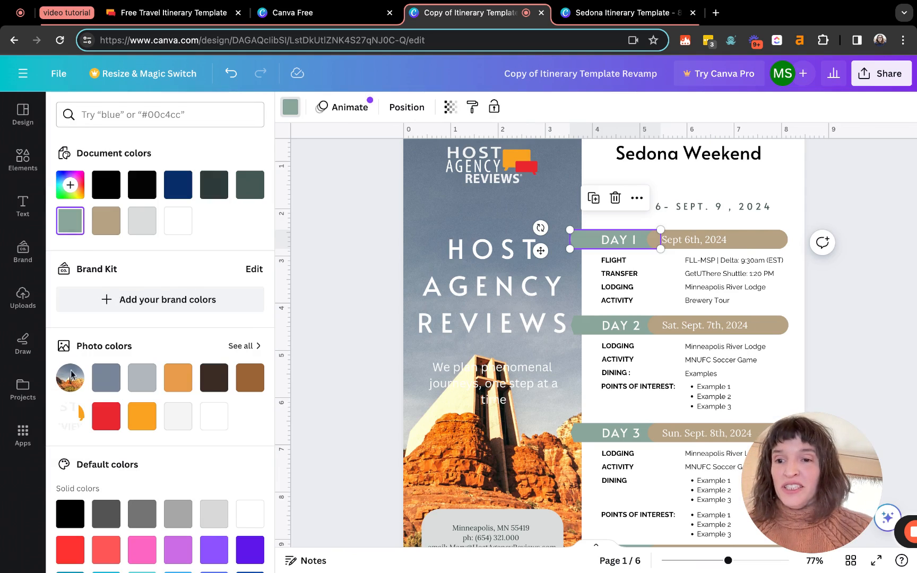
{"action": "left_click", "coordinate": [107, 380]}
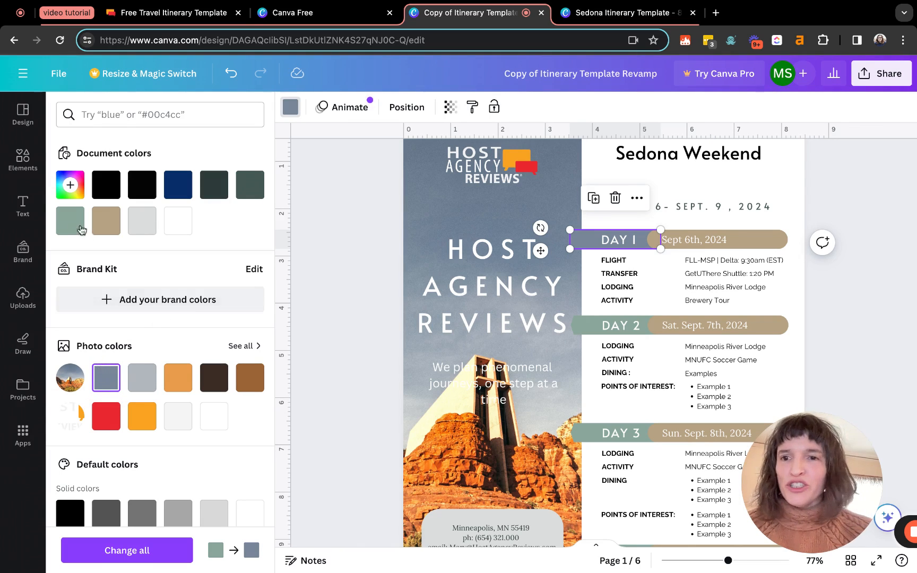
{"action": "left_click", "coordinate": [76, 197]}
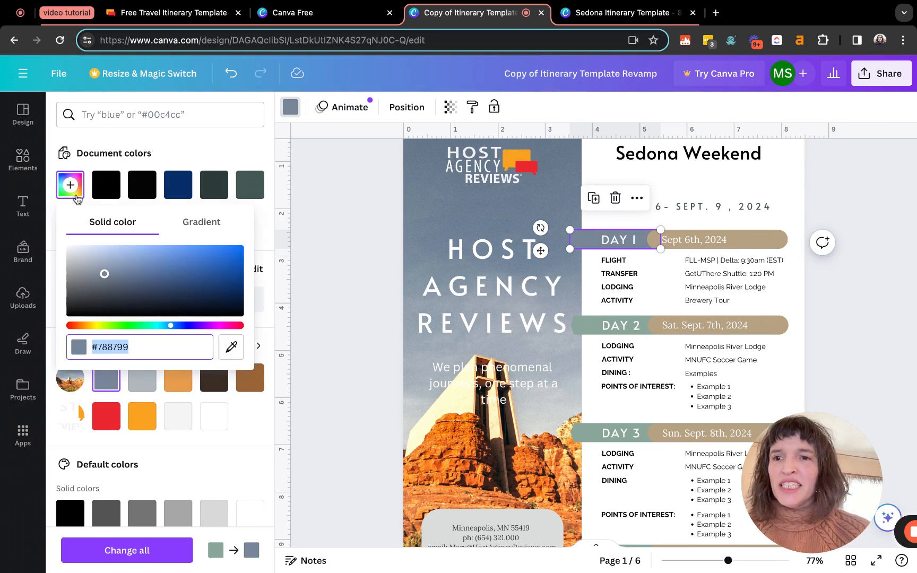
{"action": "left_click", "coordinate": [231, 348]}
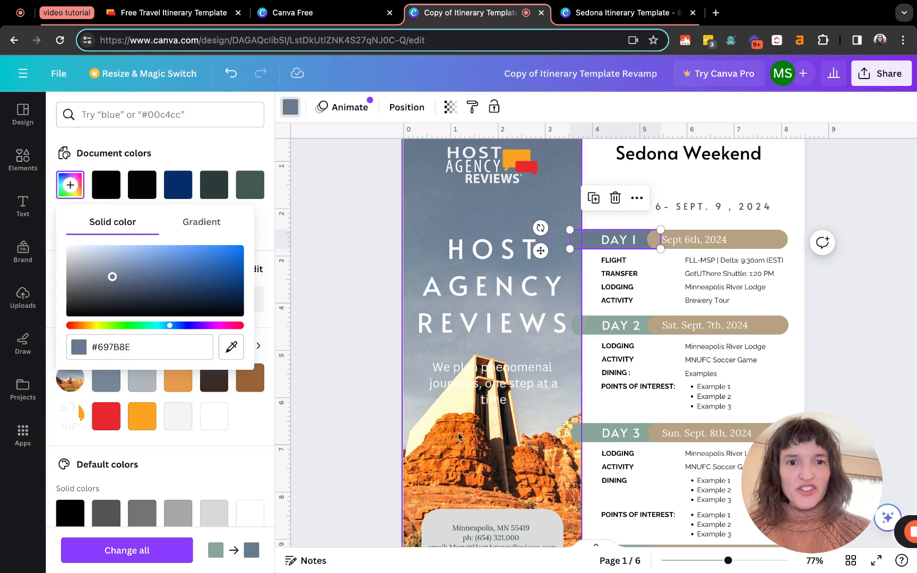
{"action": "left_click", "coordinate": [143, 558]}
{"action": "scroll", "coordinate": [530, 383], "scroll_direction": "down", "scroll_amount": 3}
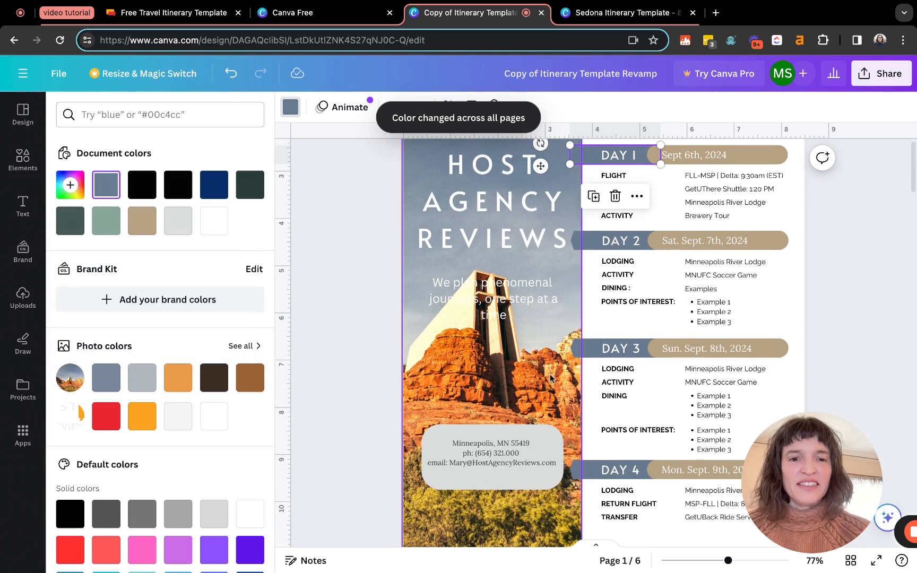
{"action": "scroll", "coordinate": [354, 350], "scroll_direction": "up", "scroll_amount": 3}
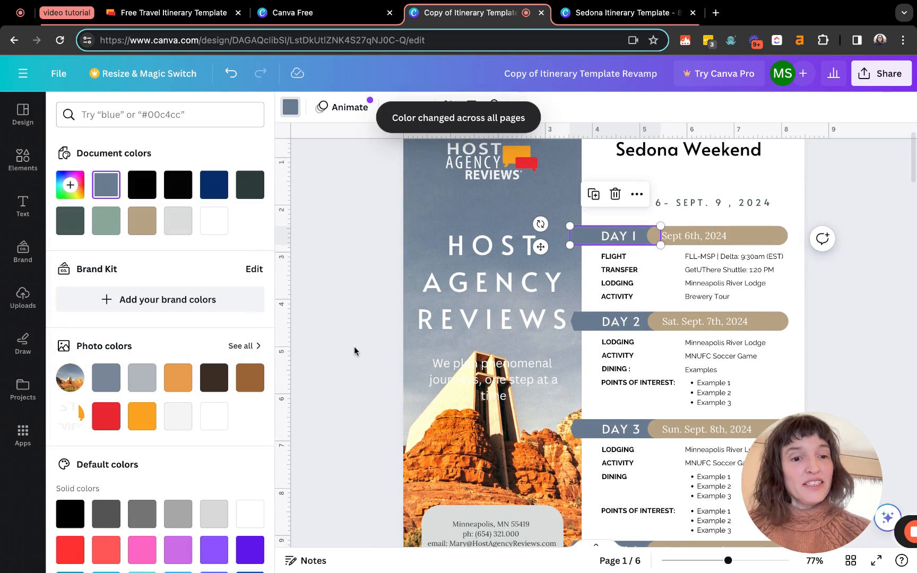
Turn every tan date pill, like Sept 6th, 2024, orange #DB5403 sampled from the rock photo
{"action": "left_click", "coordinate": [773, 235]}
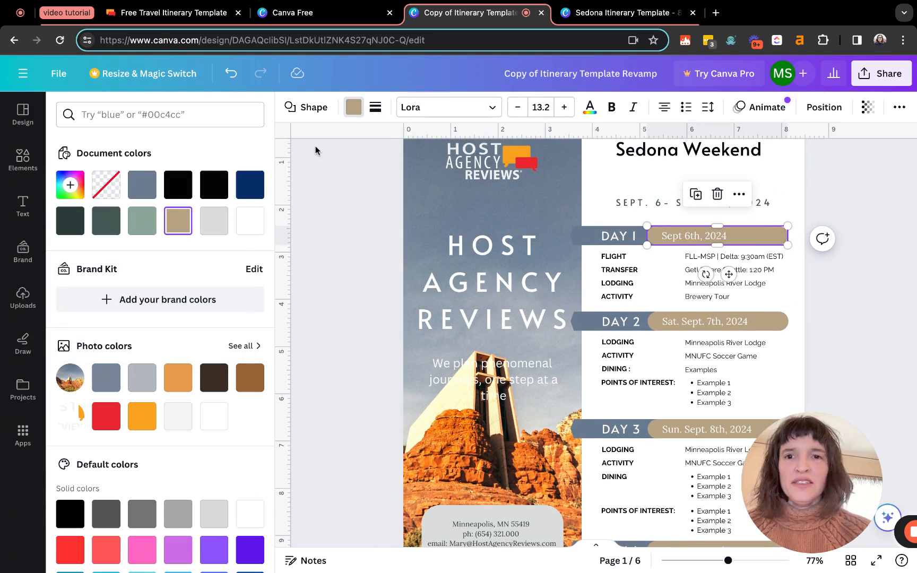
{"action": "left_click", "coordinate": [353, 107]}
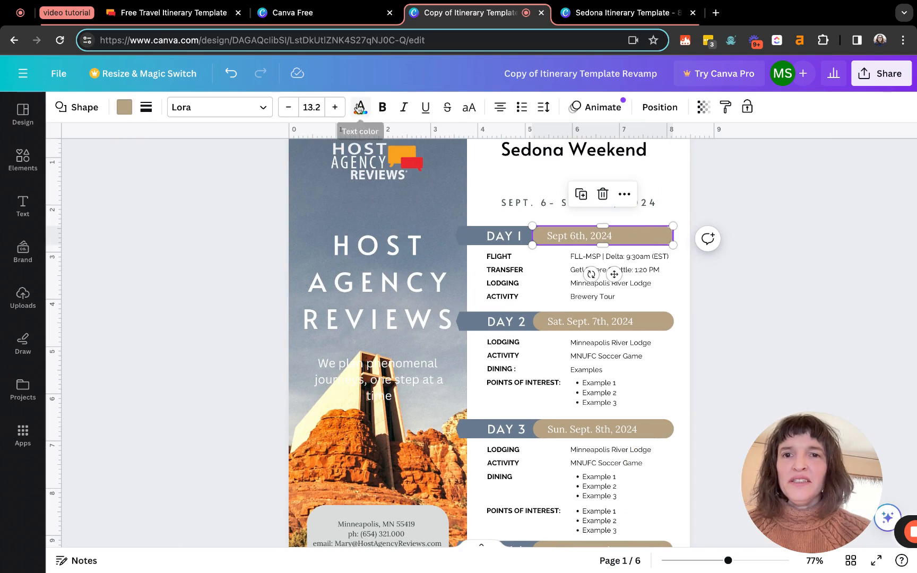
{"action": "left_click", "coordinate": [125, 108]}
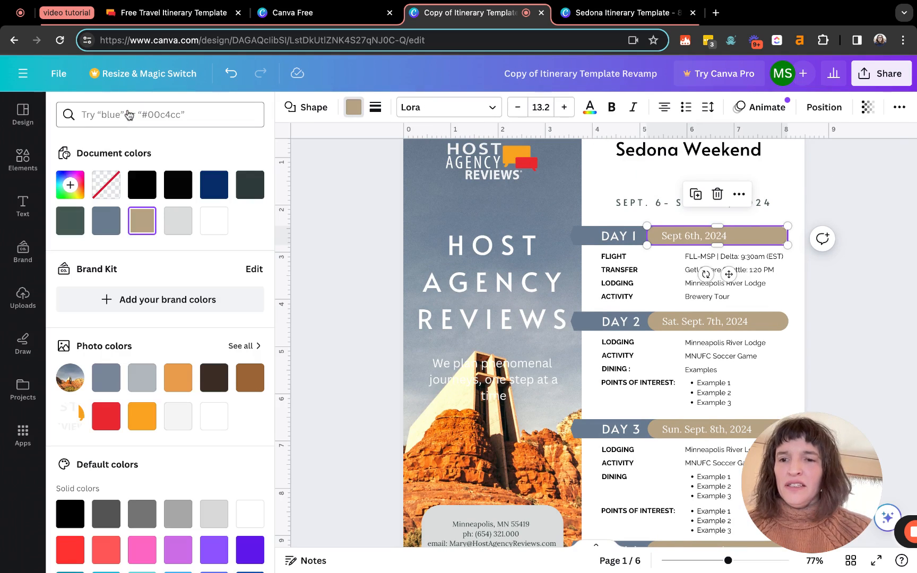
{"action": "left_click", "coordinate": [70, 185]}
{"action": "left_click", "coordinate": [231, 347]}
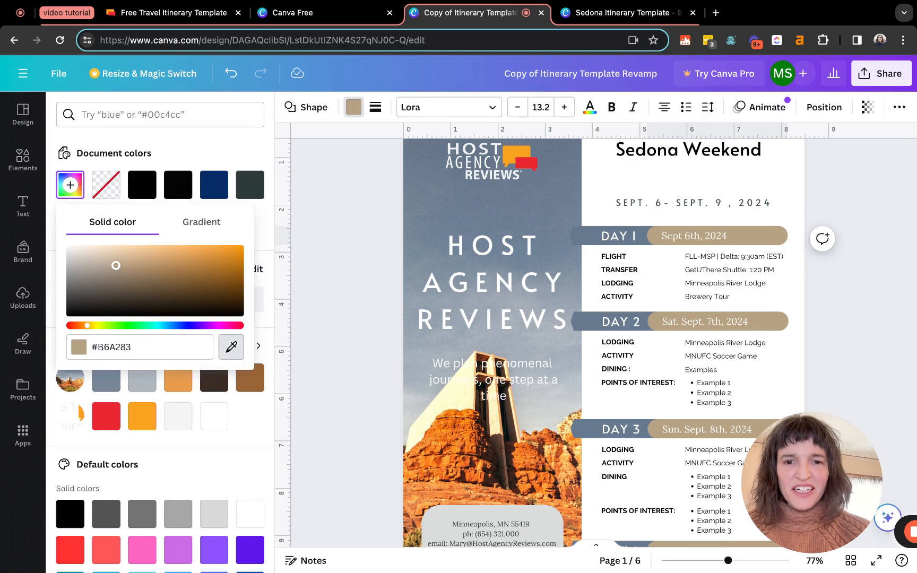
{"action": "left_click", "coordinate": [451, 433]}
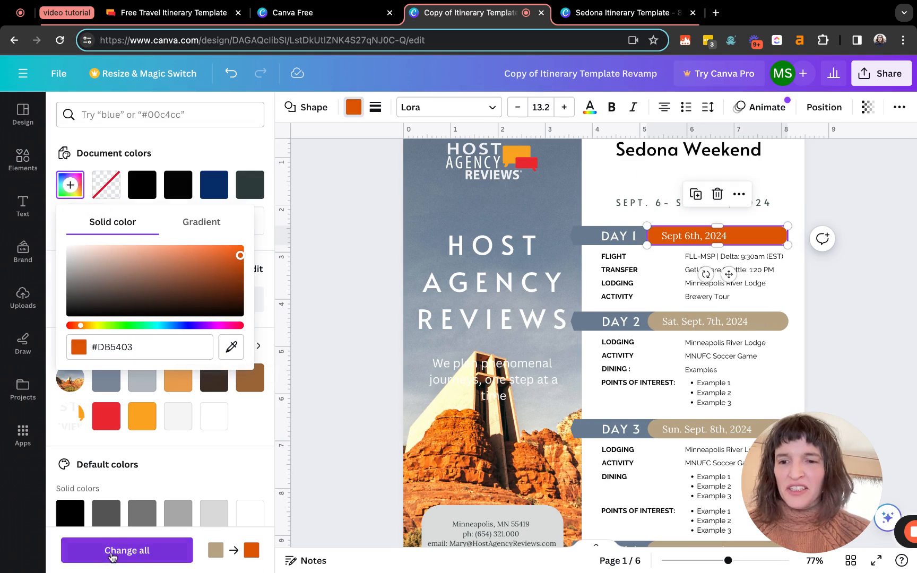
{"action": "left_click", "coordinate": [111, 552]}
{"action": "scroll", "coordinate": [377, 388], "scroll_direction": "down", "scroll_amount": 5}
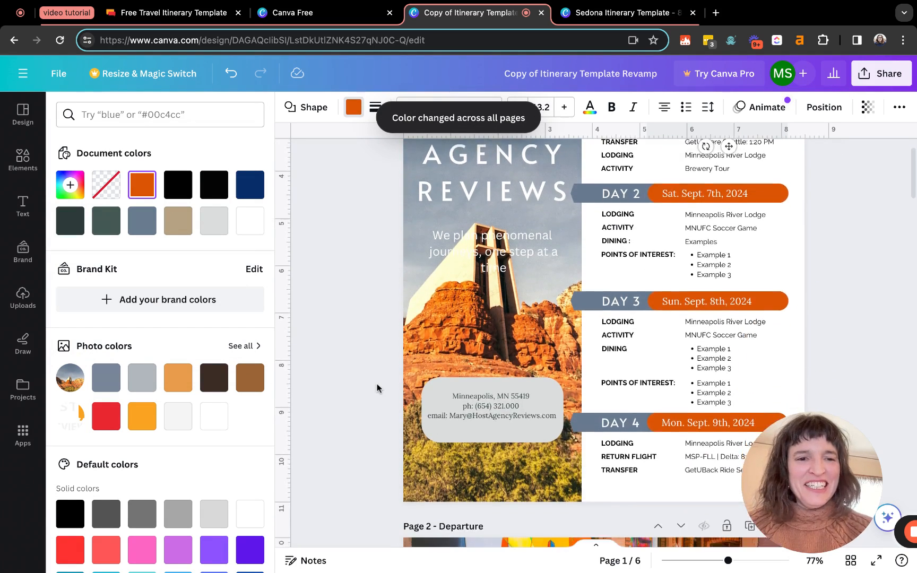
{"action": "key", "text": "Escape"}
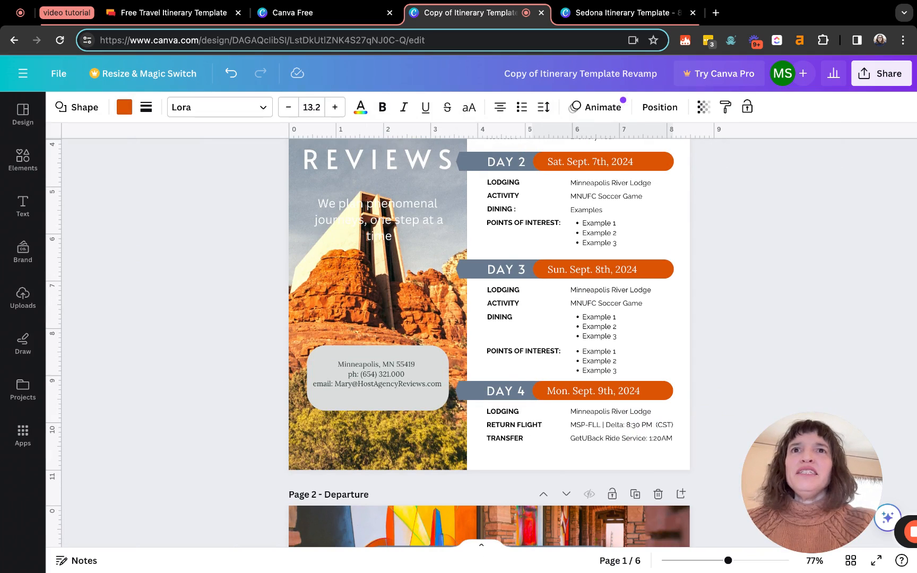
{"action": "scroll", "coordinate": [489, 341], "scroll_direction": "down", "scroll_amount": 10}
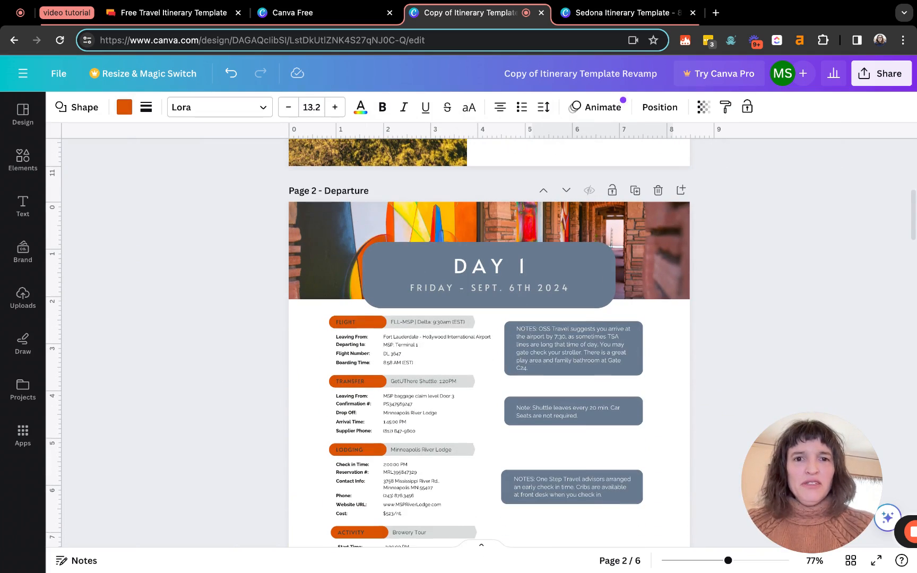
{"action": "scroll", "coordinate": [489, 341], "scroll_direction": "down", "scroll_amount": 15}
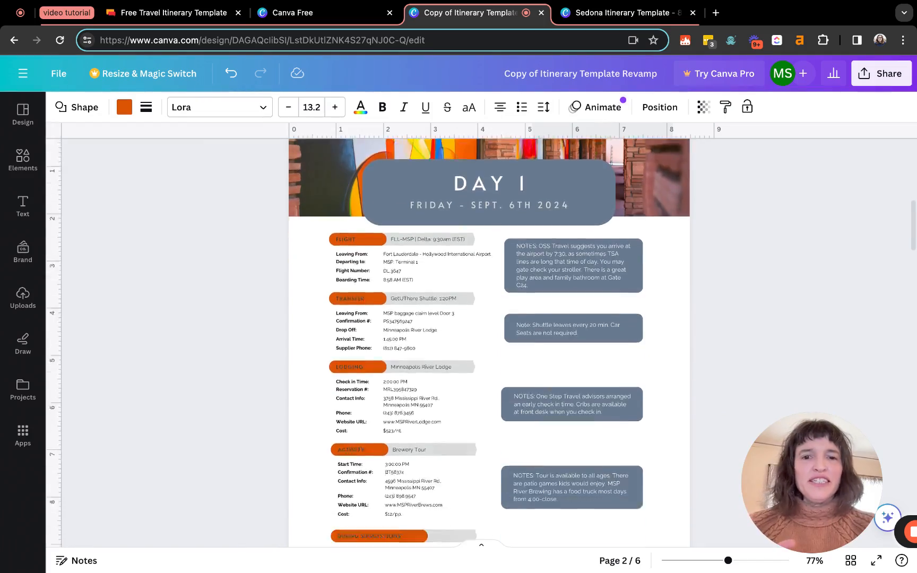
{"action": "scroll", "coordinate": [489, 342], "scroll_direction": "down", "scroll_amount": 20}
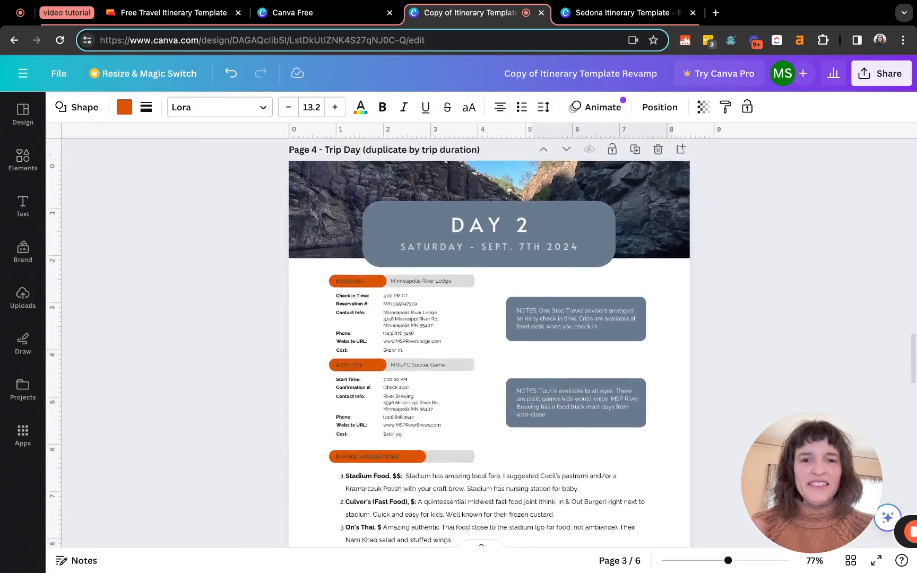
{"action": "scroll", "coordinate": [489, 341], "scroll_direction": "down", "scroll_amount": 20}
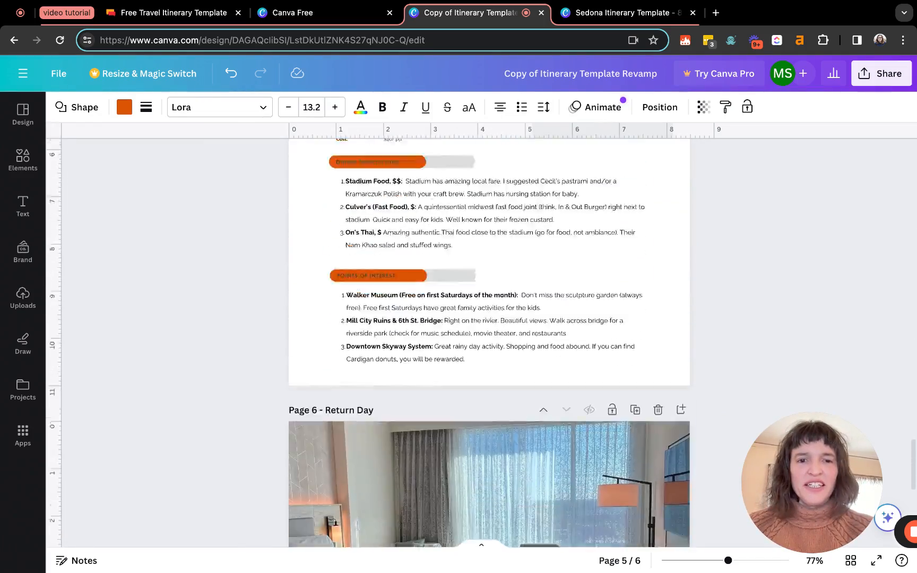
{"action": "scroll", "coordinate": [489, 342], "scroll_direction": "up", "scroll_amount": 20}
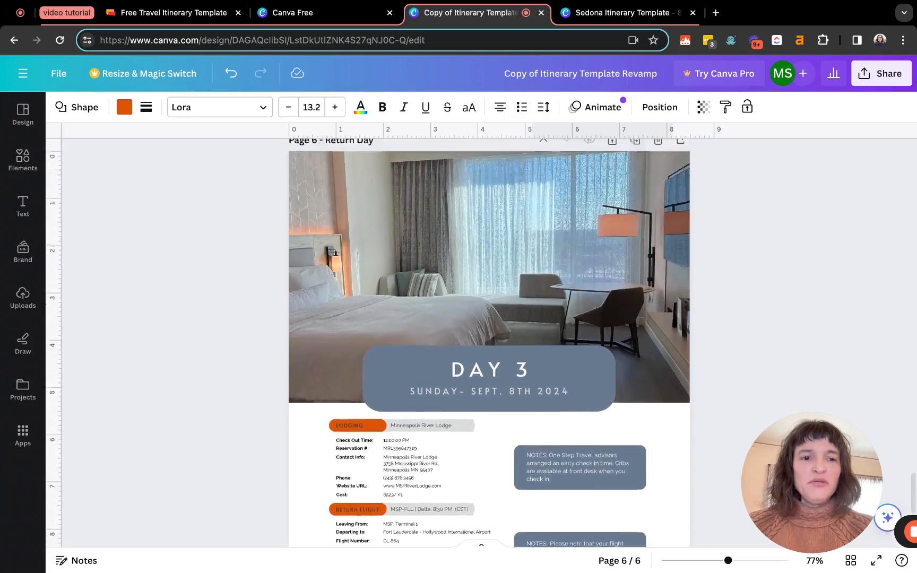
{"action": "scroll", "coordinate": [489, 342], "scroll_direction": "up", "scroll_amount": 20}
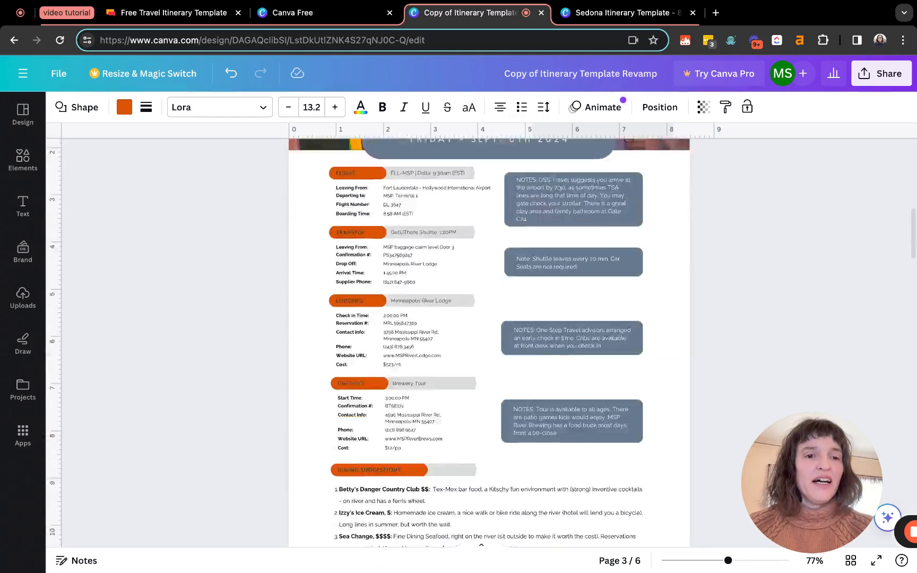
{"action": "scroll", "coordinate": [489, 341], "scroll_direction": "up", "scroll_amount": 3}
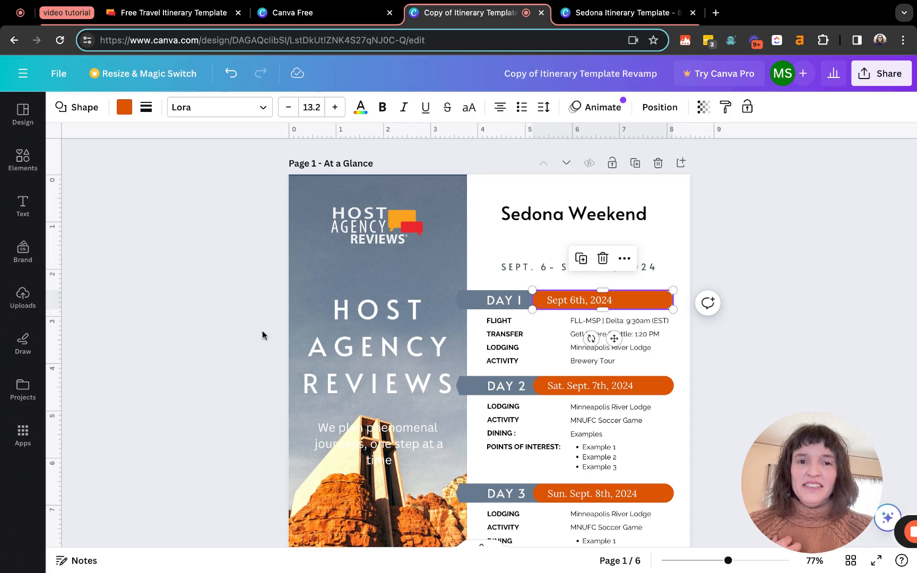
Insert the client family's name before 'Sedona' in the Sedona Weekend title
{"action": "left_click", "coordinate": [523, 215]}
{"action": "left_click", "coordinate": [527, 267]}
{"action": "left_click", "coordinate": [523, 215]}
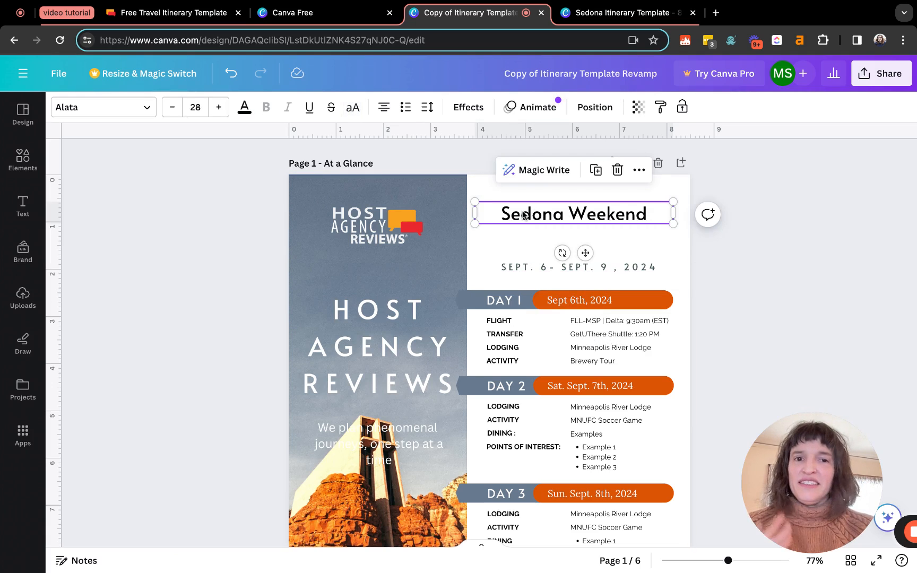
{"action": "double_click", "coordinate": [502, 219]}
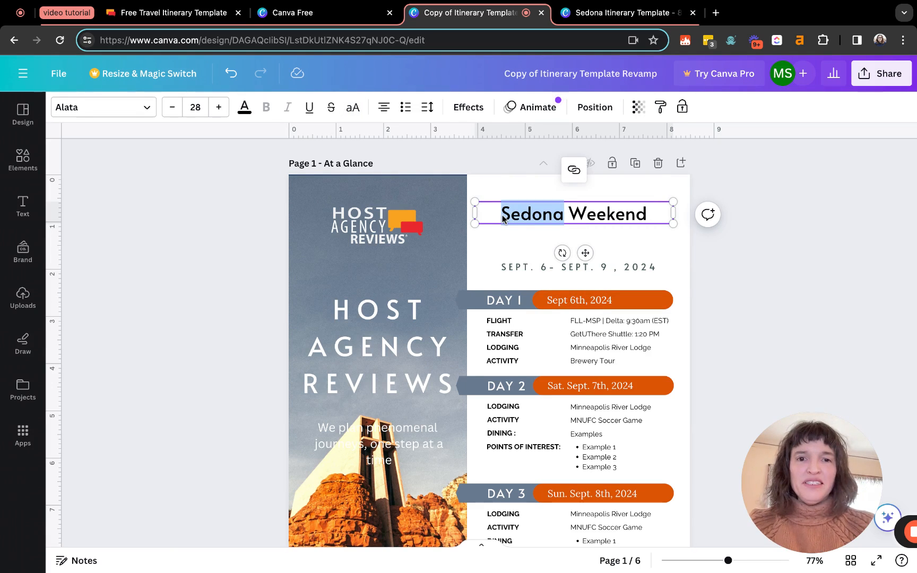
{"action": "left_click", "coordinate": [502, 220]}
{"action": "type", "text": "Stein Family"}
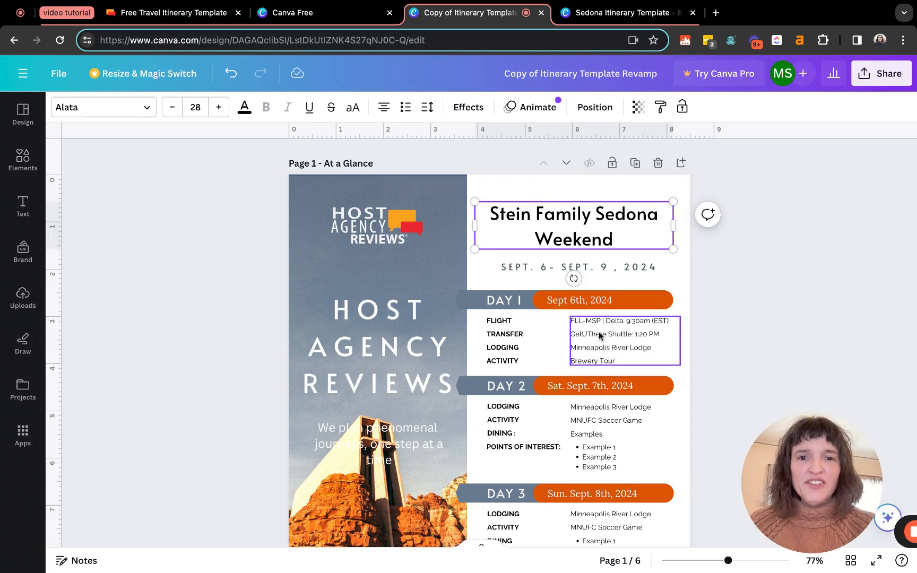
Group all the Day 2 elements together
{"action": "scroll", "coordinate": [625, 360], "scroll_direction": "down", "scroll_amount": 2}
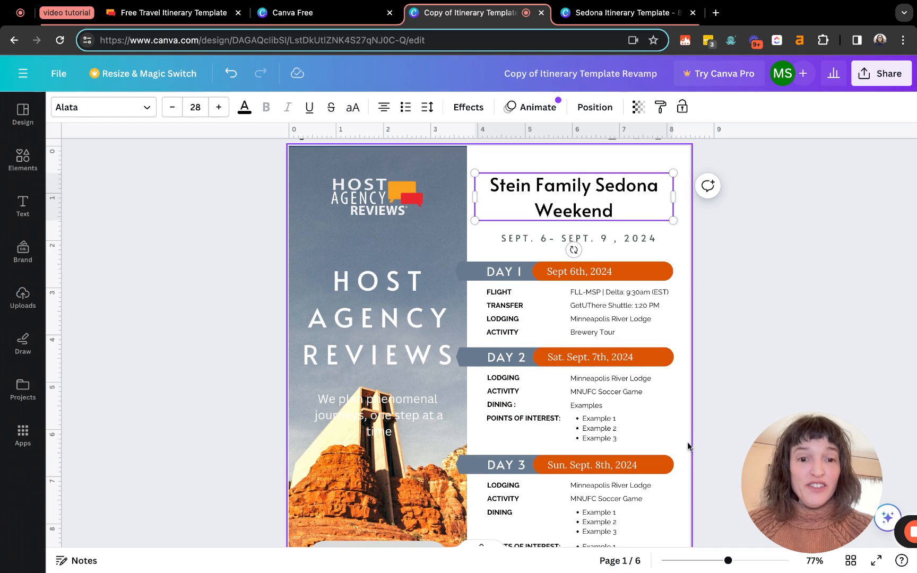
{"action": "left_click_drag", "start_coordinate": [682, 445], "coordinate": [484, 349]}
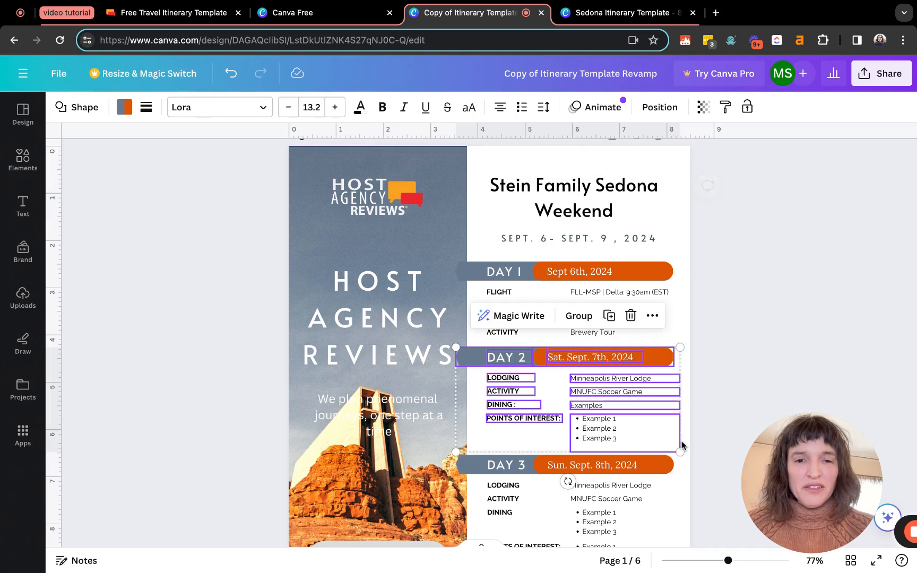
{"action": "left_click", "coordinate": [579, 316]}
Delete the entire Day 3 block from the first page
{"action": "scroll", "coordinate": [594, 332], "scroll_direction": "down", "scroll_amount": 1}
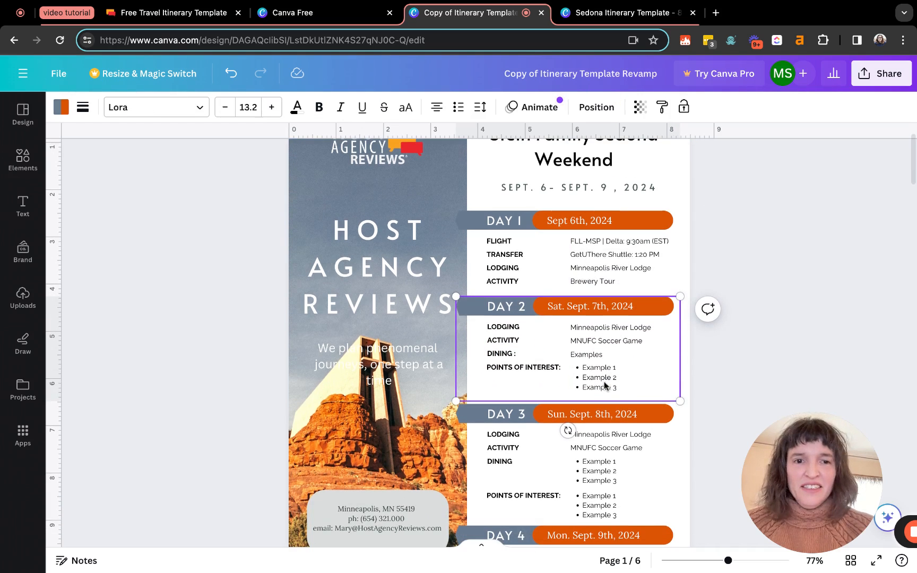
{"action": "scroll", "coordinate": [597, 333], "scroll_direction": "down", "scroll_amount": 4}
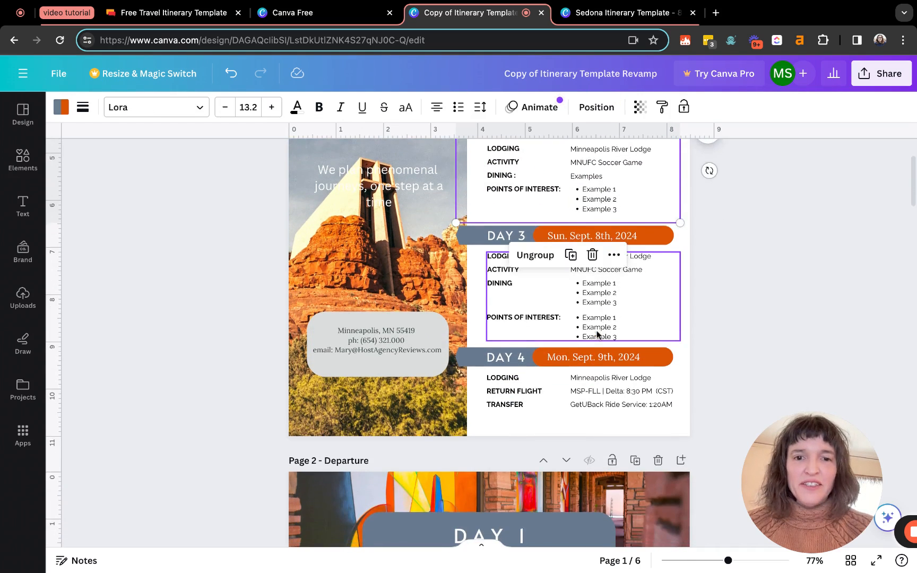
{"action": "scroll", "coordinate": [600, 330], "scroll_direction": "up", "scroll_amount": 1}
{"action": "left_click", "coordinate": [678, 364]}
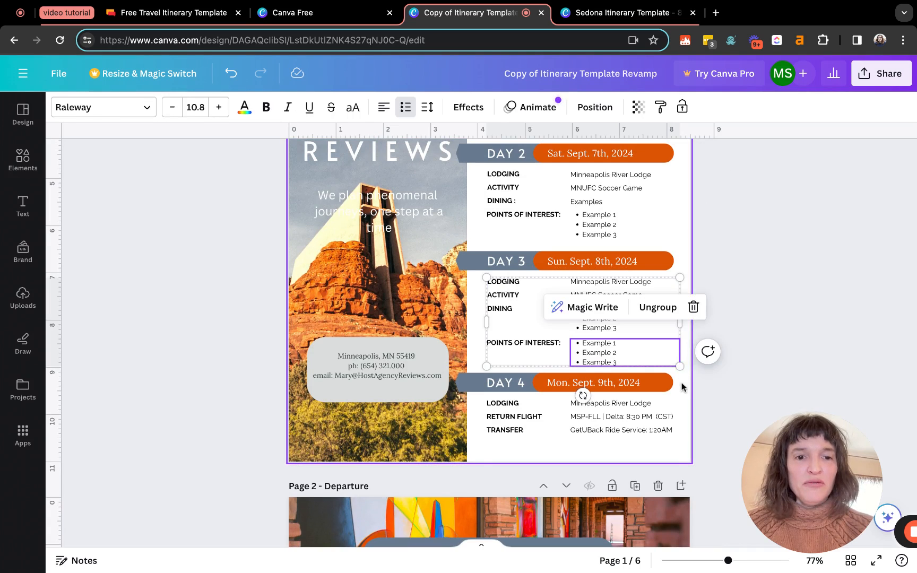
{"action": "left_click", "coordinate": [683, 374]}
{"action": "left_click_drag", "start_coordinate": [683, 374], "coordinate": [455, 249]}
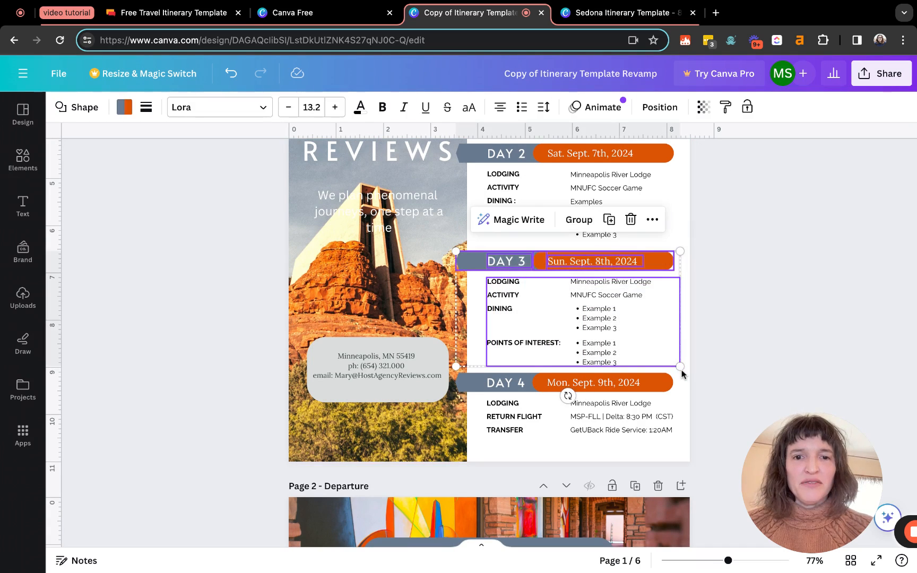
{"action": "key", "text": "Delete"}
Move the Day 4 block up beneath Day 2 and even out the spacing
{"action": "left_click_drag", "start_coordinate": [495, 374], "coordinate": [669, 449]}
{"action": "left_click_drag", "start_coordinate": [525, 402], "coordinate": [526, 309]}
{"action": "scroll", "coordinate": [526, 401], "scroll_direction": "up", "scroll_amount": 1}
{"action": "scroll", "coordinate": [525, 407], "scroll_direction": "up", "scroll_amount": 3}
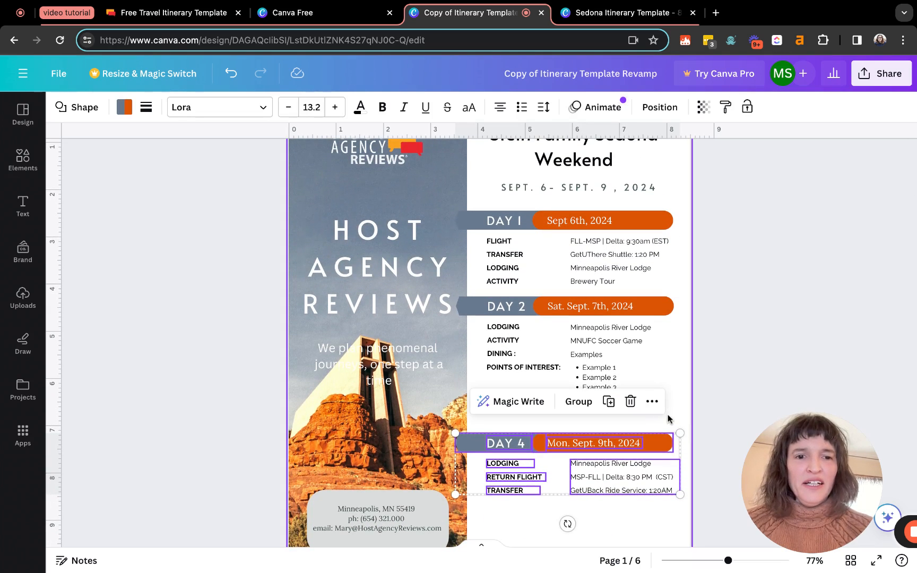
{"action": "left_click", "coordinate": [511, 308]}
{"action": "left_click_drag", "start_coordinate": [510, 309], "coordinate": [510, 318]}
{"action": "scroll", "coordinate": [508, 318], "scroll_direction": "down", "scroll_amount": 10}
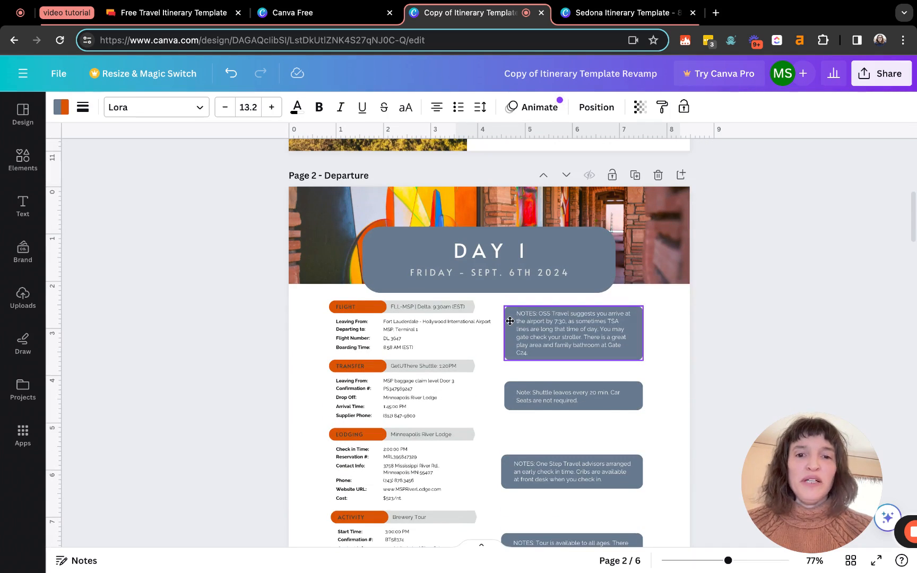
{"action": "scroll", "coordinate": [392, 321], "scroll_direction": "down", "scroll_amount": 3}
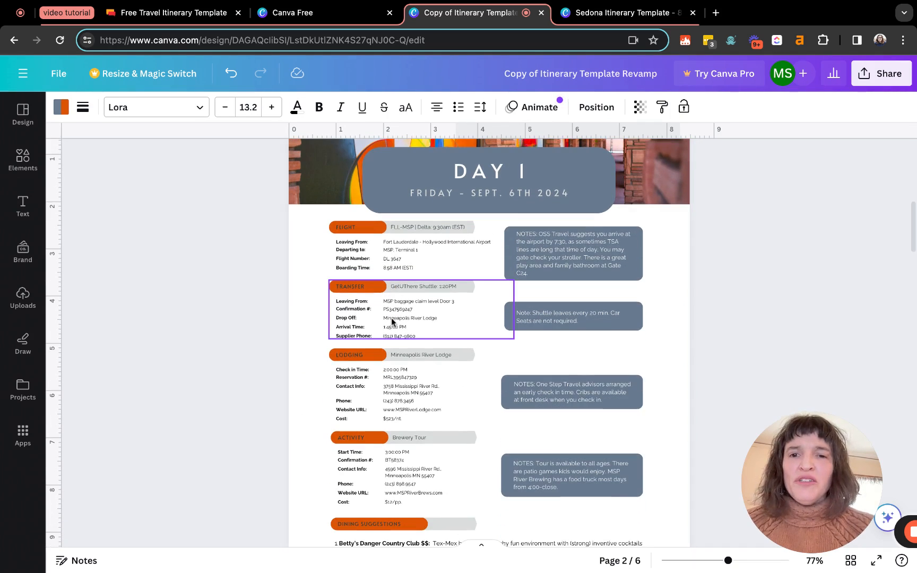
{"action": "scroll", "coordinate": [536, 321], "scroll_direction": "up", "scroll_amount": 5}
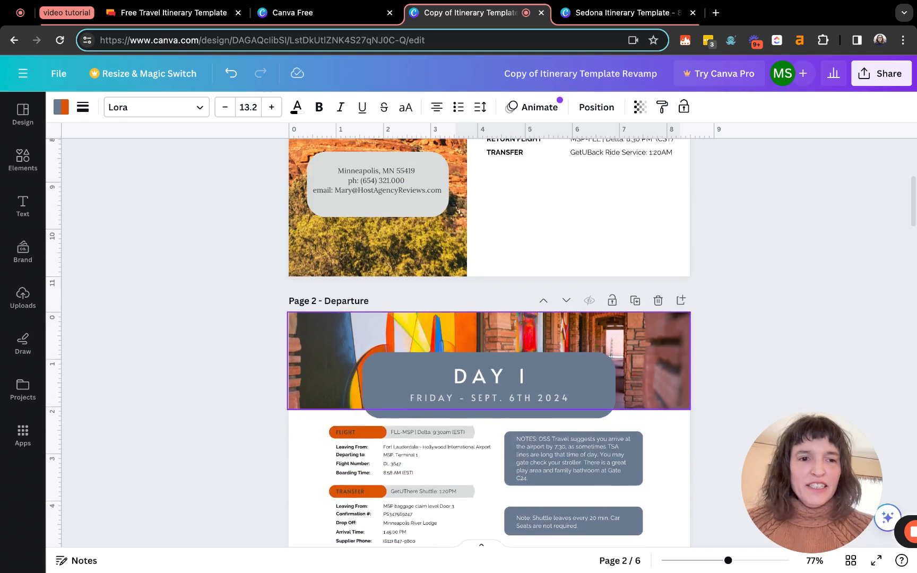
{"action": "scroll", "coordinate": [536, 320], "scroll_direction": "down", "scroll_amount": 4}
{"action": "left_click", "coordinate": [541, 323]}
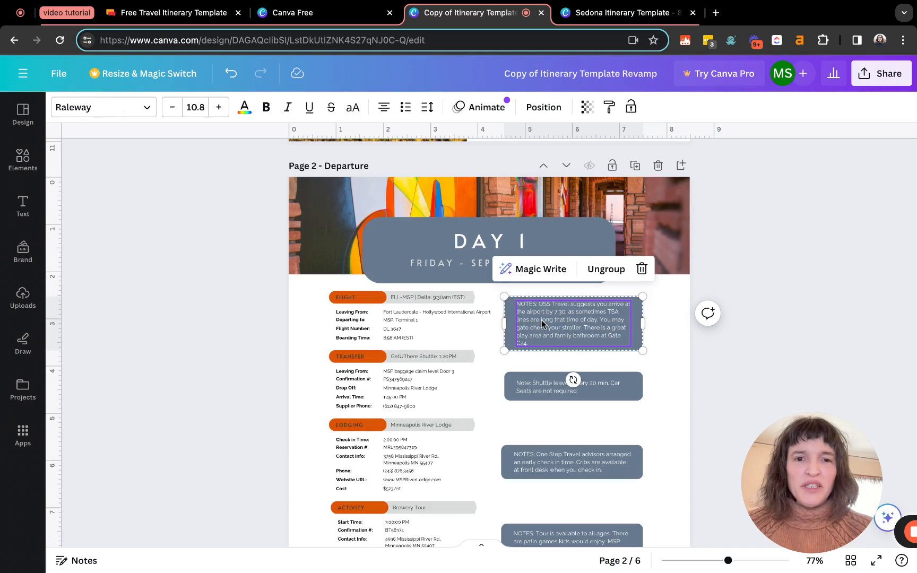
{"action": "scroll", "coordinate": [542, 320], "scroll_direction": "up", "scroll_amount": 3}
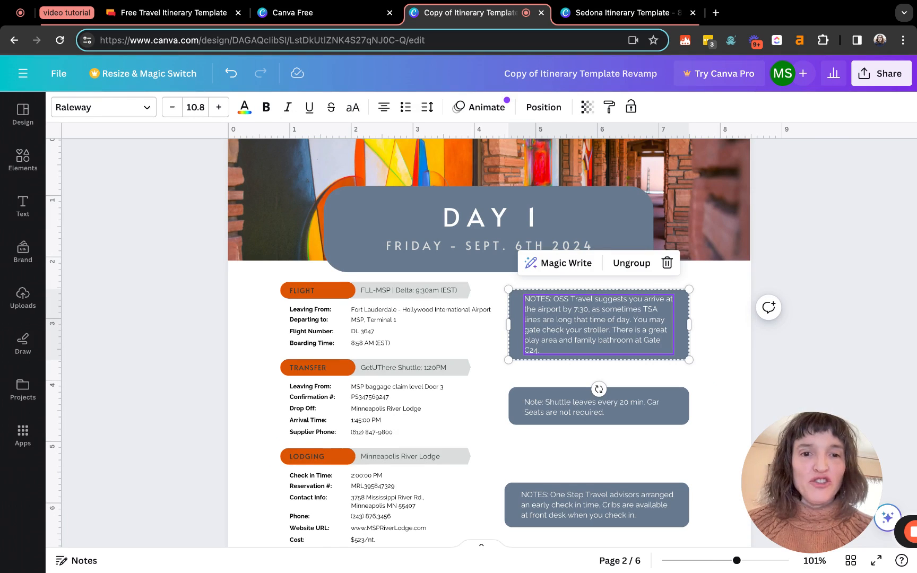
{"action": "double_click", "coordinate": [542, 319]}
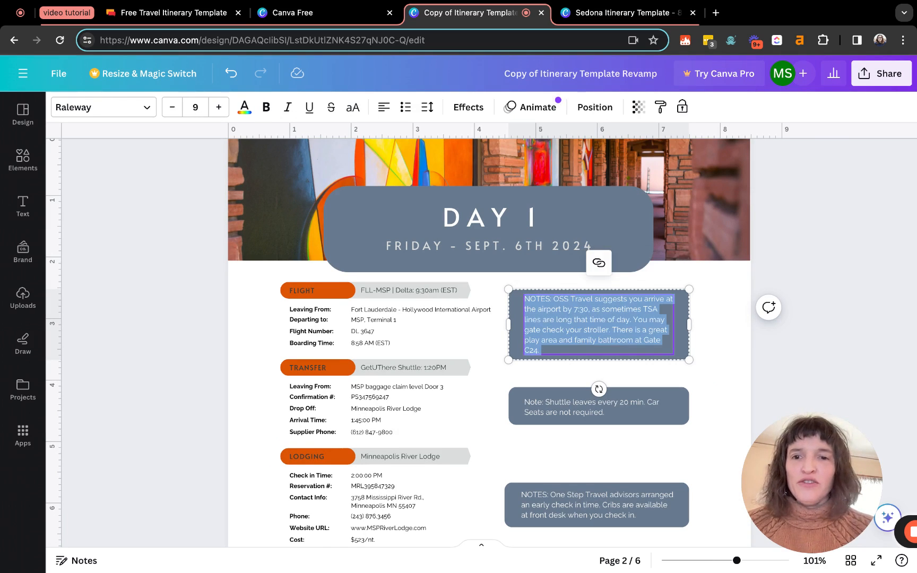
{"action": "left_click", "coordinate": [542, 330]}
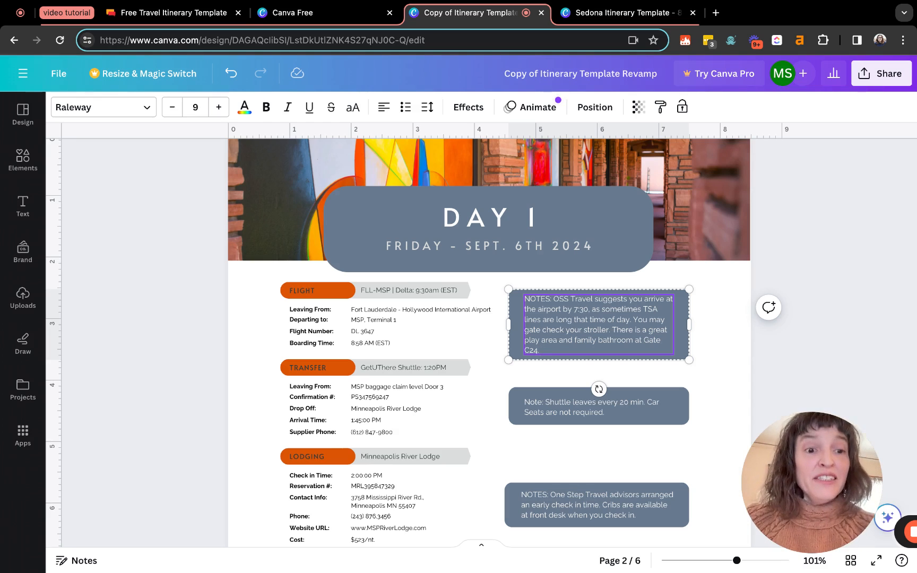
{"action": "scroll", "coordinate": [404, 342], "scroll_direction": "down", "scroll_amount": 2}
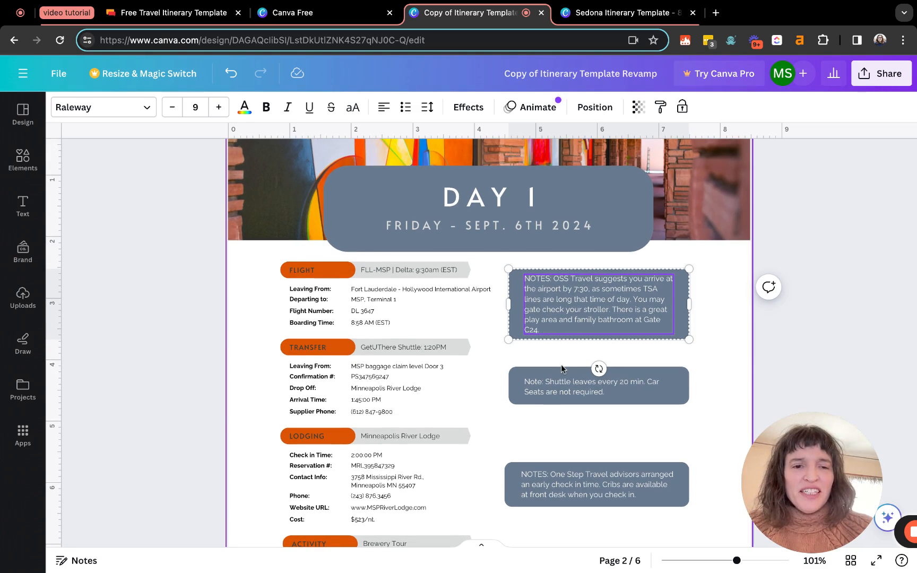
{"action": "scroll", "coordinate": [562, 369], "scroll_direction": "down", "scroll_amount": 5}
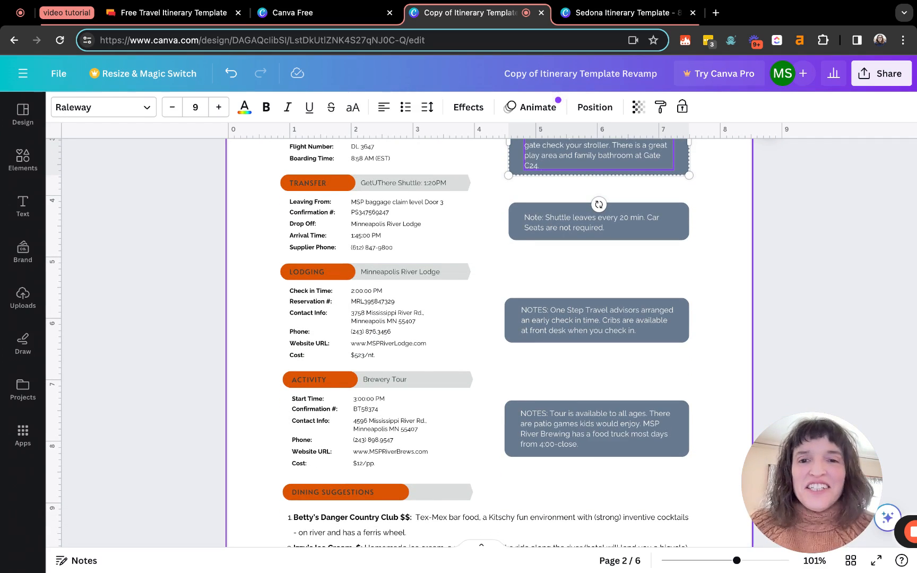
{"action": "left_click", "coordinate": [655, 223]}
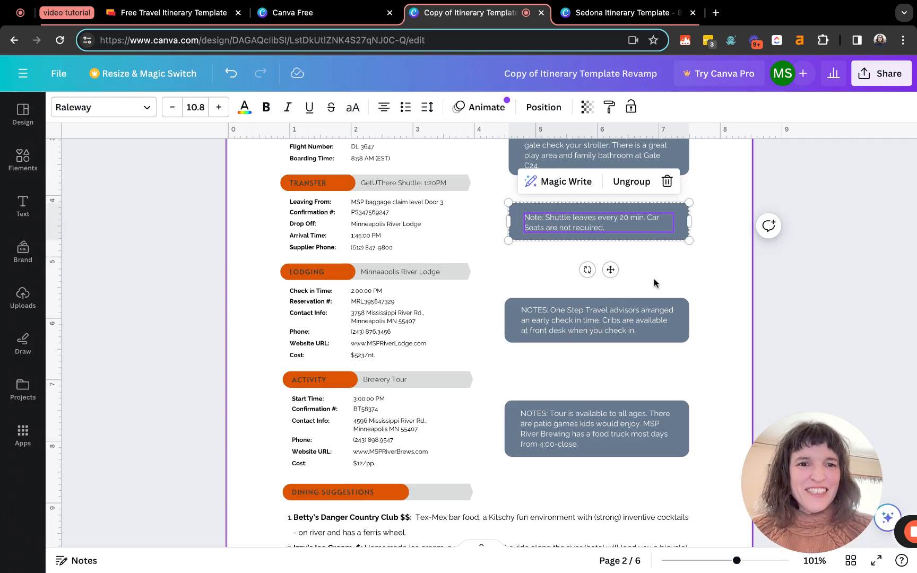
{"action": "left_click", "coordinate": [654, 283]}
{"action": "scroll", "coordinate": [656, 290], "scroll_direction": "down", "scroll_amount": 3}
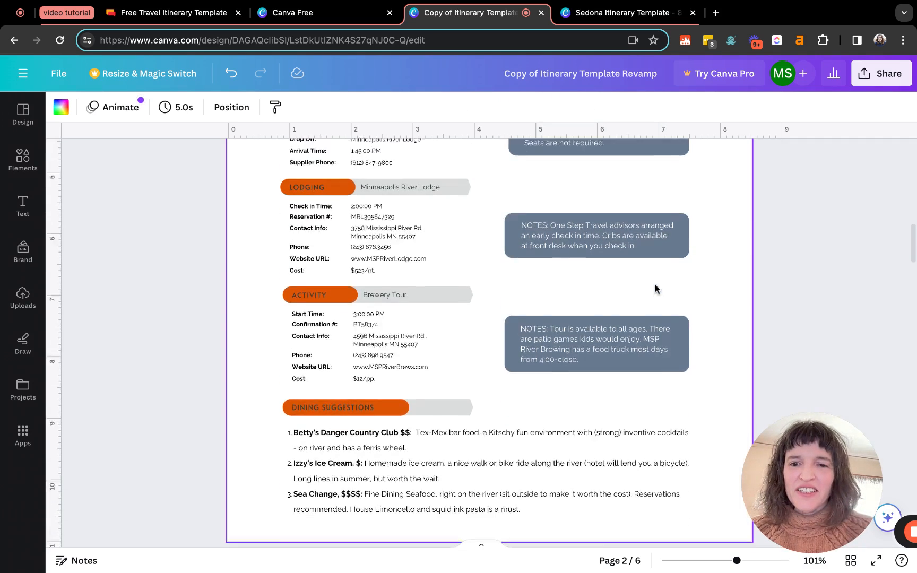
{"action": "scroll", "coordinate": [655, 289], "scroll_direction": "down", "scroll_amount": 2}
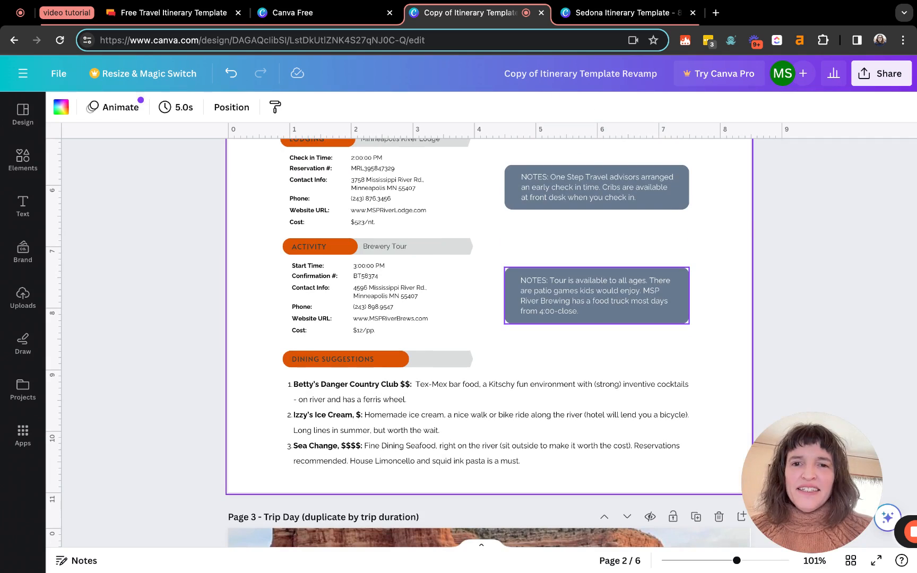
{"action": "scroll", "coordinate": [655, 287], "scroll_direction": "up", "scroll_amount": 2}
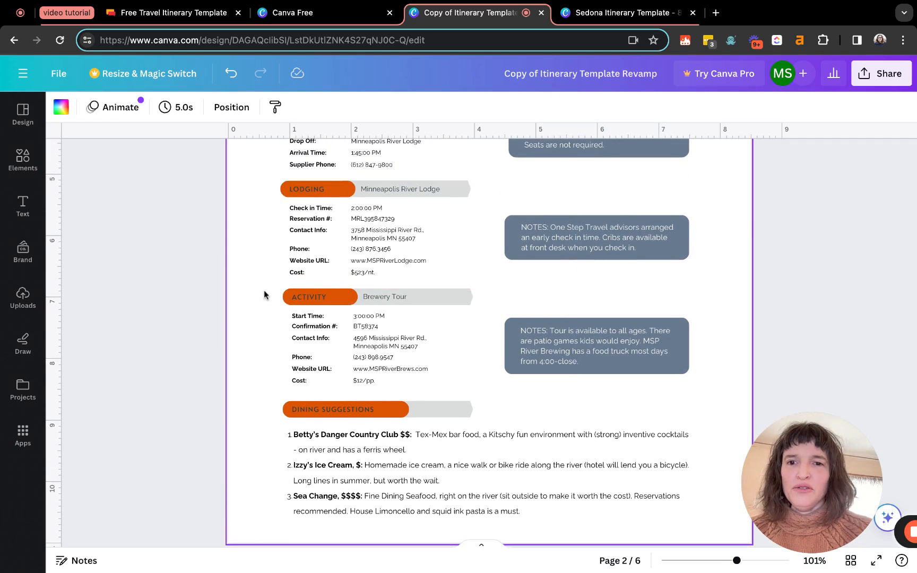
{"action": "scroll", "coordinate": [262, 293], "scroll_direction": "up", "scroll_amount": 6}
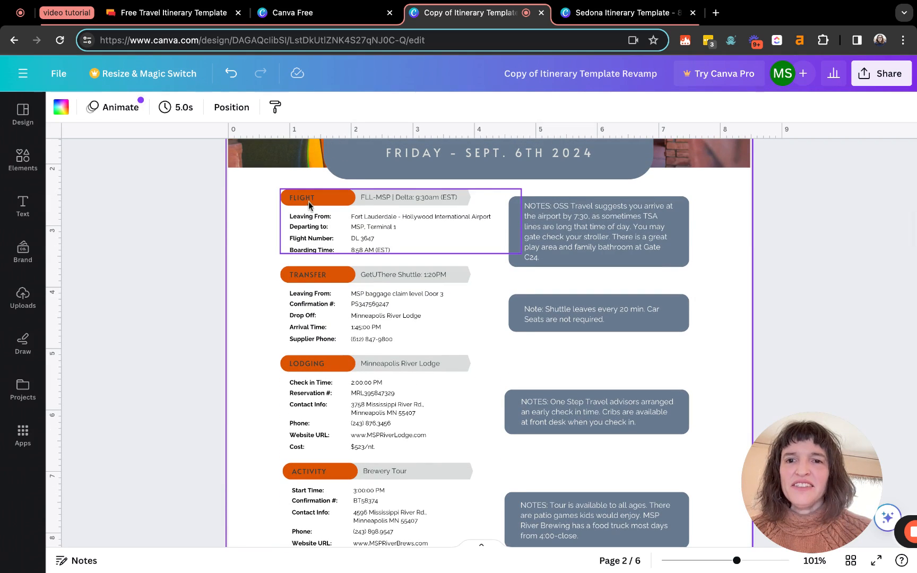
{"action": "scroll", "coordinate": [303, 294], "scroll_direction": "down", "scroll_amount": 3}
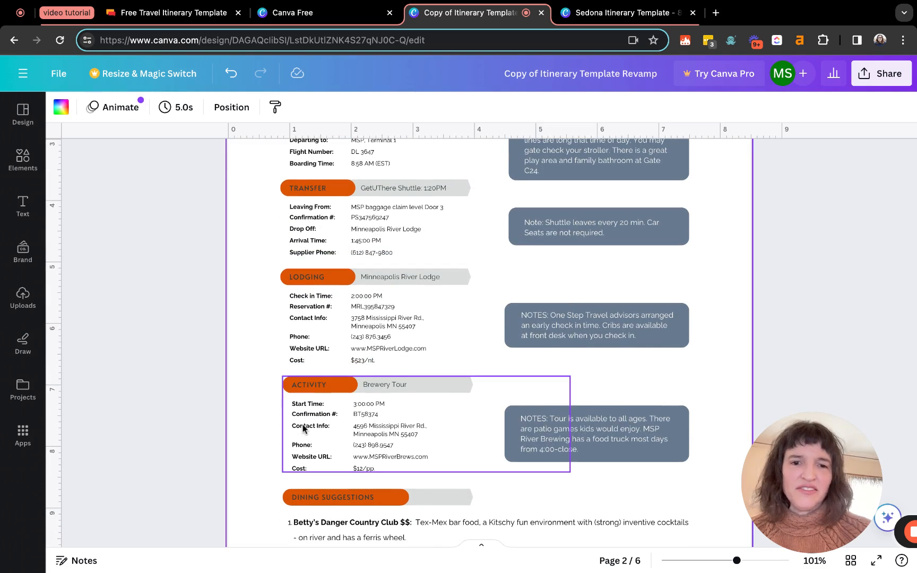
{"action": "scroll", "coordinate": [303, 427], "scroll_direction": "down", "scroll_amount": 5}
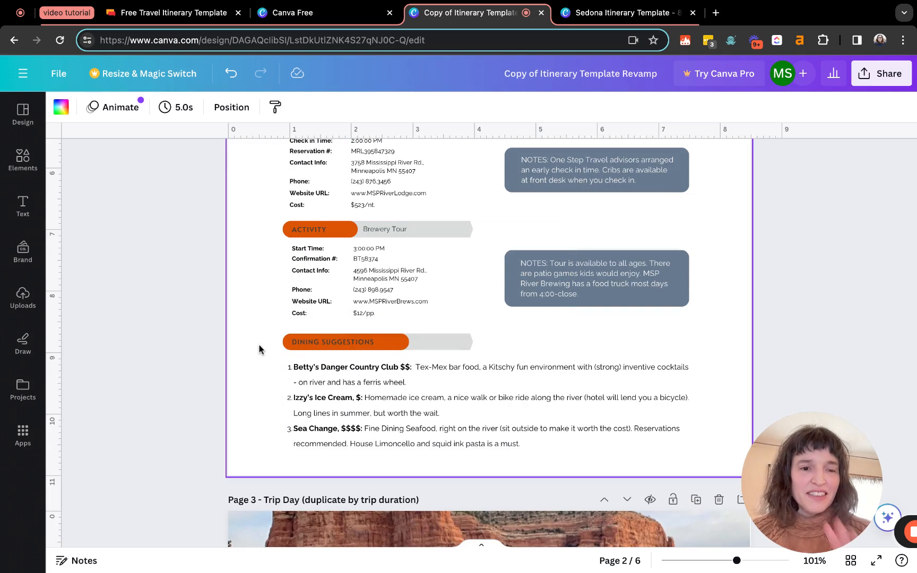
Delete page 2's Dining Suggestions header and restaurant list, then scroll back to page 1
{"action": "left_click", "coordinate": [332, 382]}
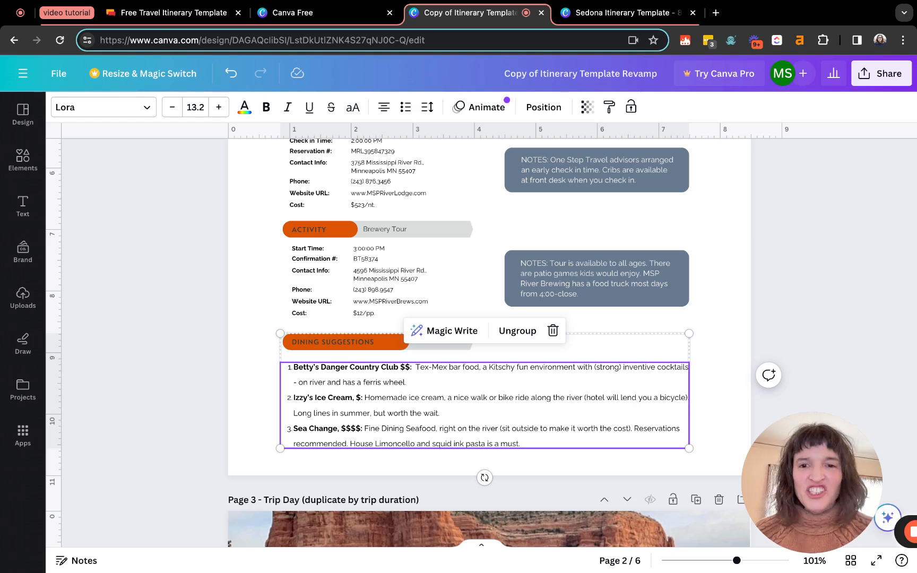
{"action": "left_click_drag", "start_coordinate": [675, 458], "coordinate": [338, 336]}
{"action": "key", "text": "Delete"}
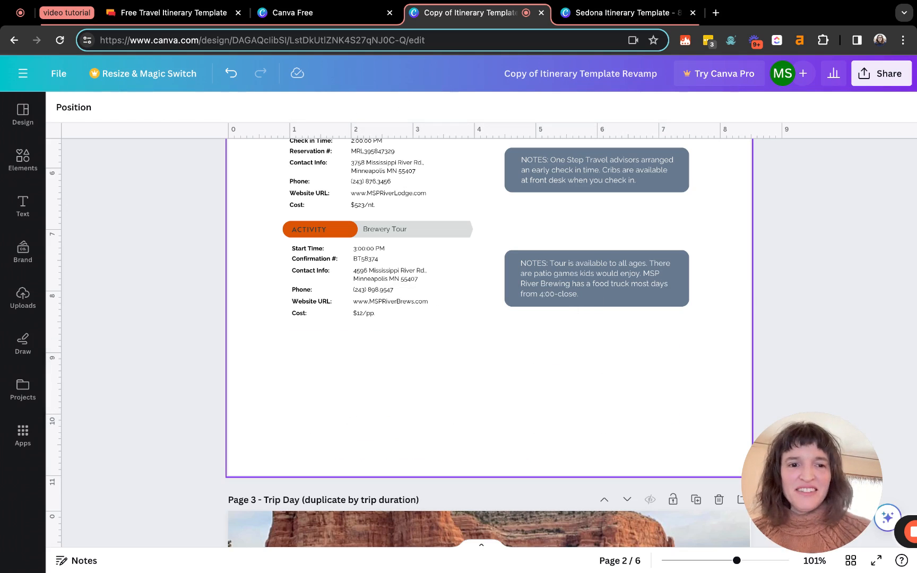
{"action": "scroll", "coordinate": [414, 425], "scroll_direction": "down", "scroll_amount": 10}
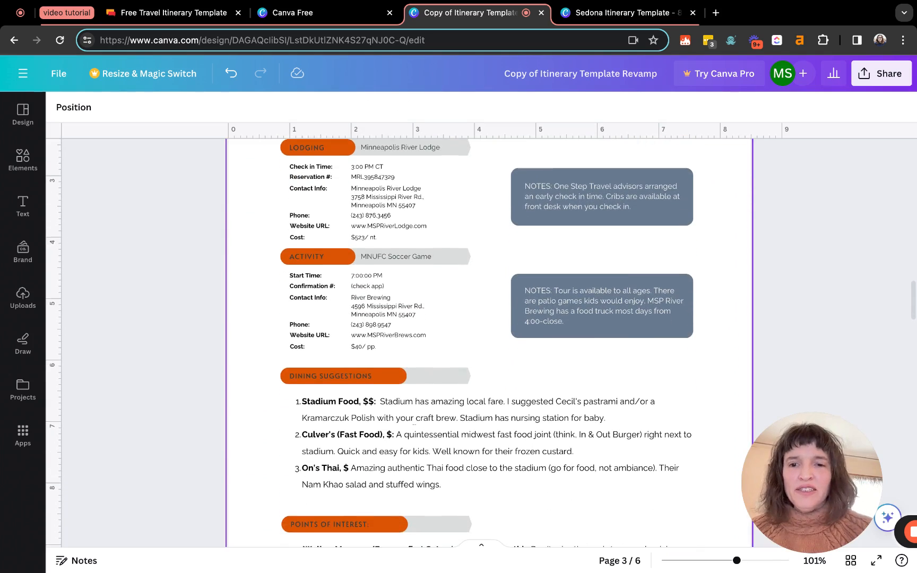
{"action": "scroll", "coordinate": [404, 377], "scroll_direction": "down", "scroll_amount": 4}
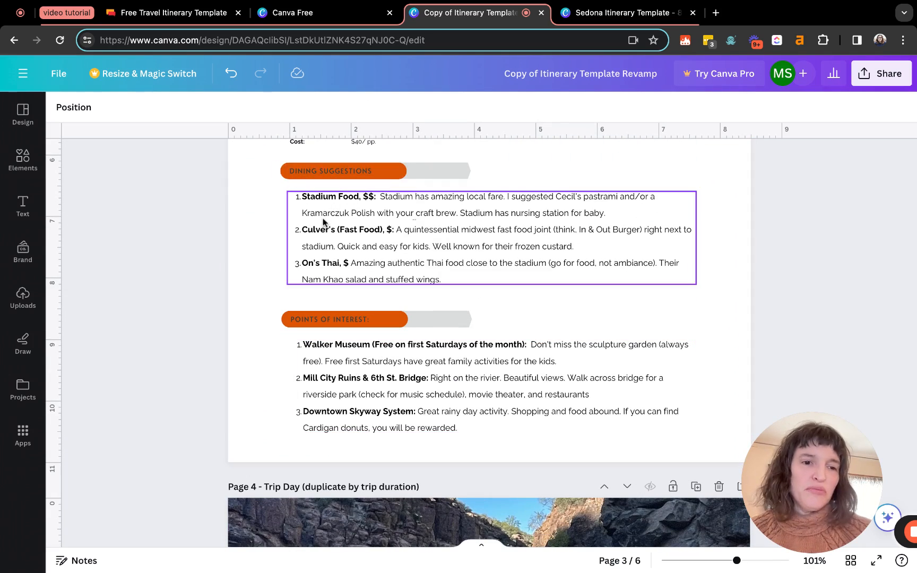
{"action": "scroll", "coordinate": [345, 265], "scroll_direction": "up", "scroll_amount": 4}
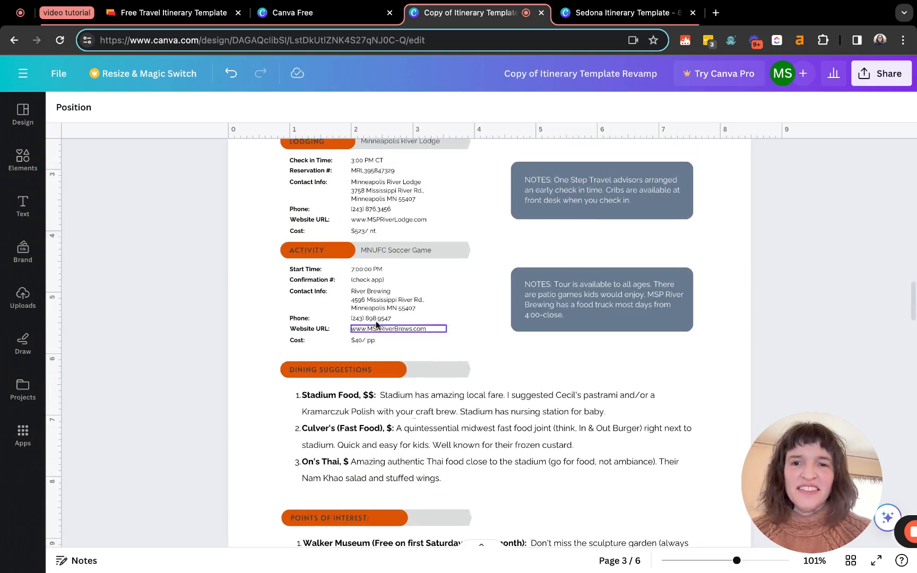
{"action": "scroll", "coordinate": [372, 319], "scroll_direction": "up", "scroll_amount": 2}
{"action": "scroll", "coordinate": [356, 287], "scroll_direction": "down", "scroll_amount": 15}
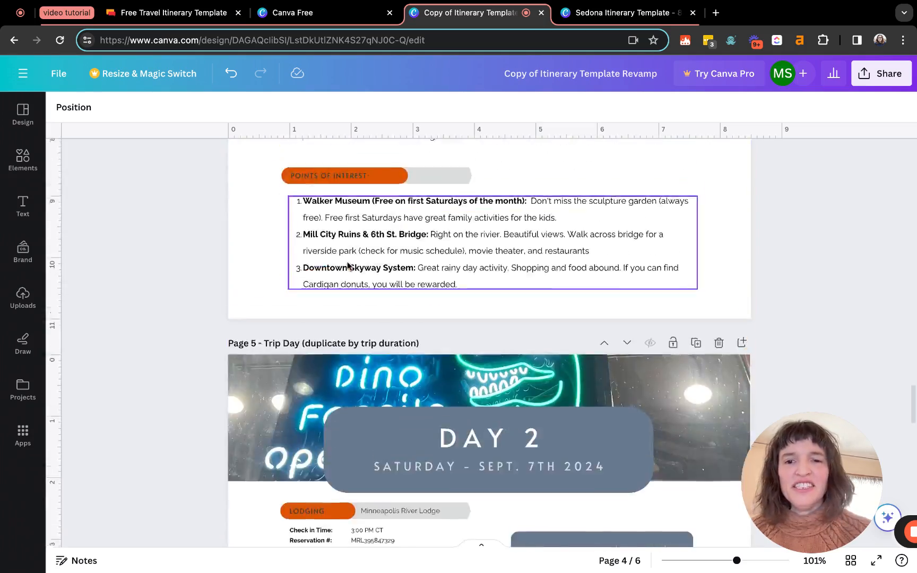
{"action": "scroll", "coordinate": [348, 265], "scroll_direction": "up", "scroll_amount": 6}
{"action": "scroll", "coordinate": [361, 273], "scroll_direction": "down", "scroll_amount": 20}
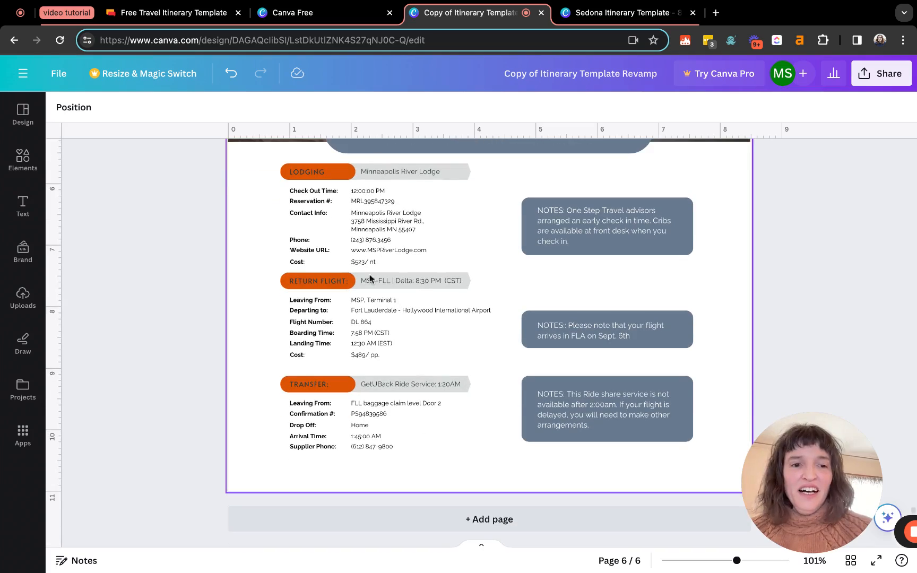
{"action": "scroll", "coordinate": [491, 348], "scroll_direction": "up", "scroll_amount": 20}
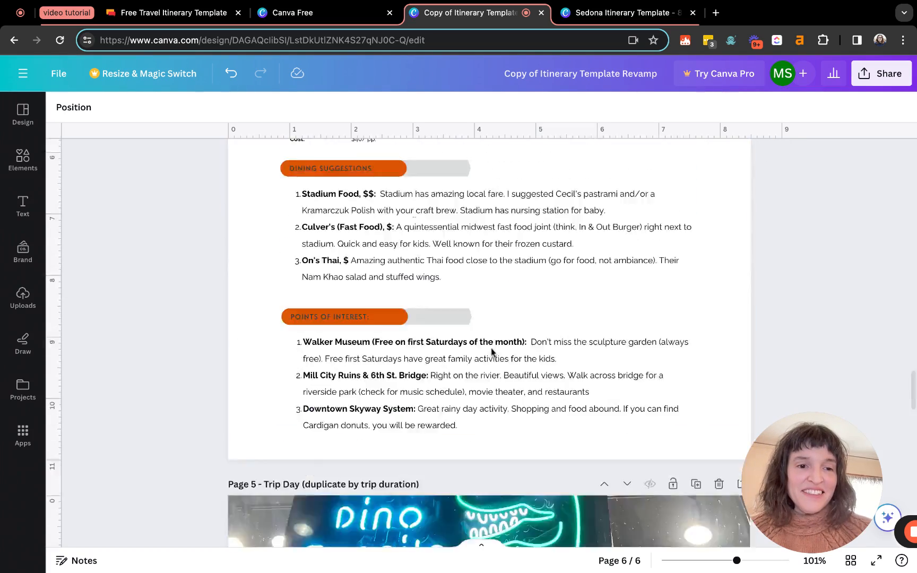
{"action": "scroll", "coordinate": [491, 348], "scroll_direction": "up", "scroll_amount": 20}
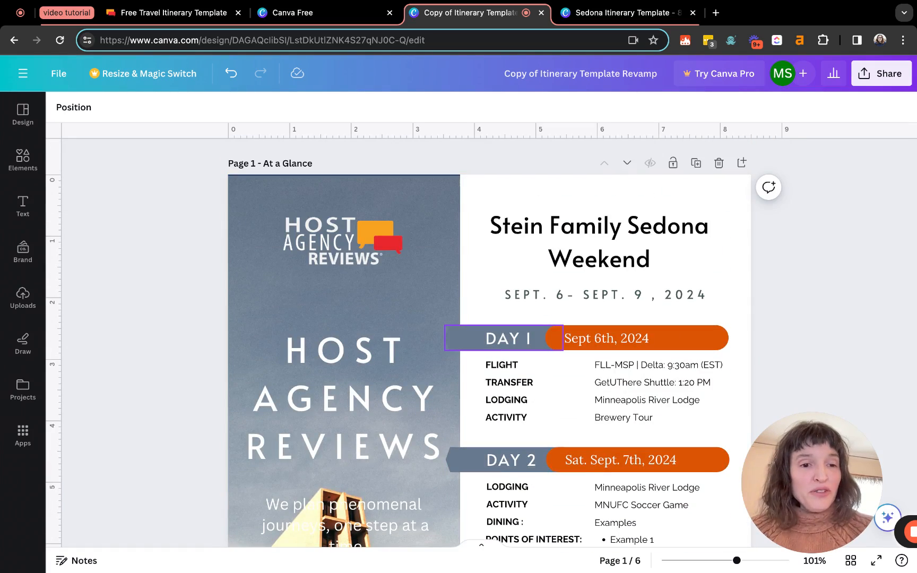
Download all 6 itinerary pages as PNG via Share > Download, keeping the default settings
{"action": "left_click", "coordinate": [875, 85]}
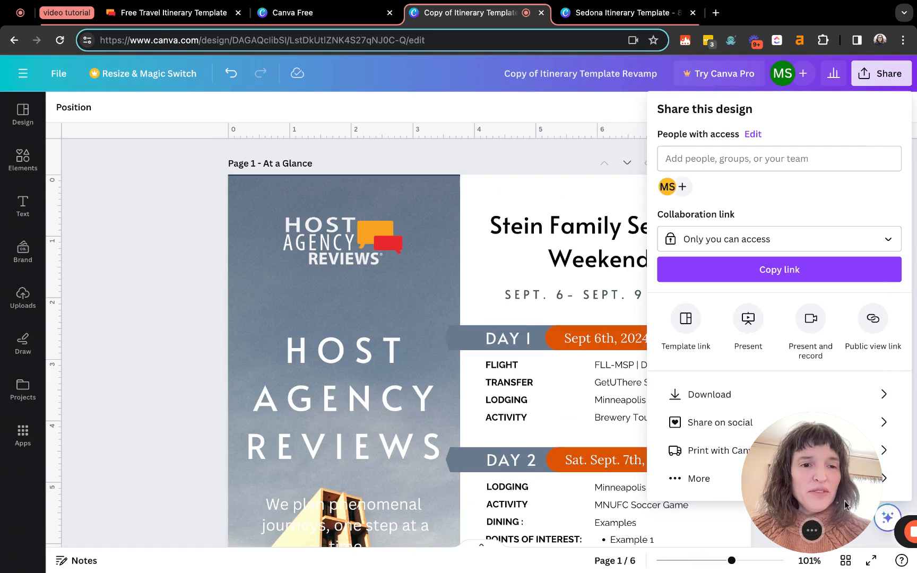
{"action": "left_click_drag", "start_coordinate": [827, 492], "coordinate": [157, 493]}
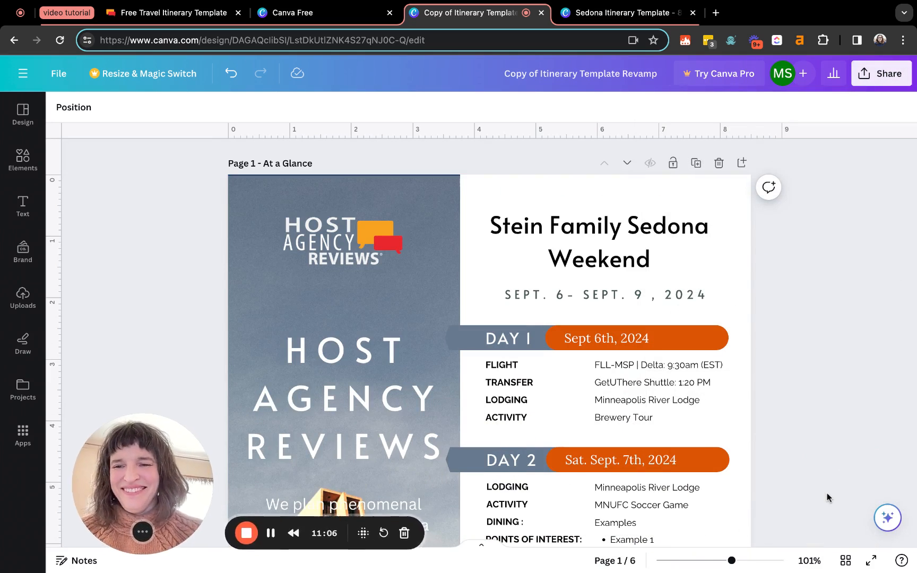
{"action": "left_click", "coordinate": [876, 84]}
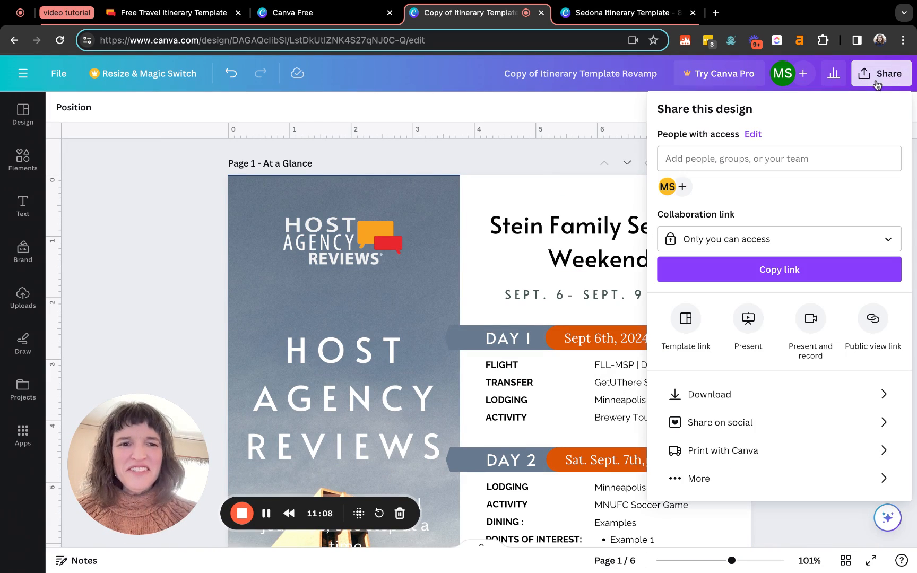
{"action": "left_click", "coordinate": [886, 399]}
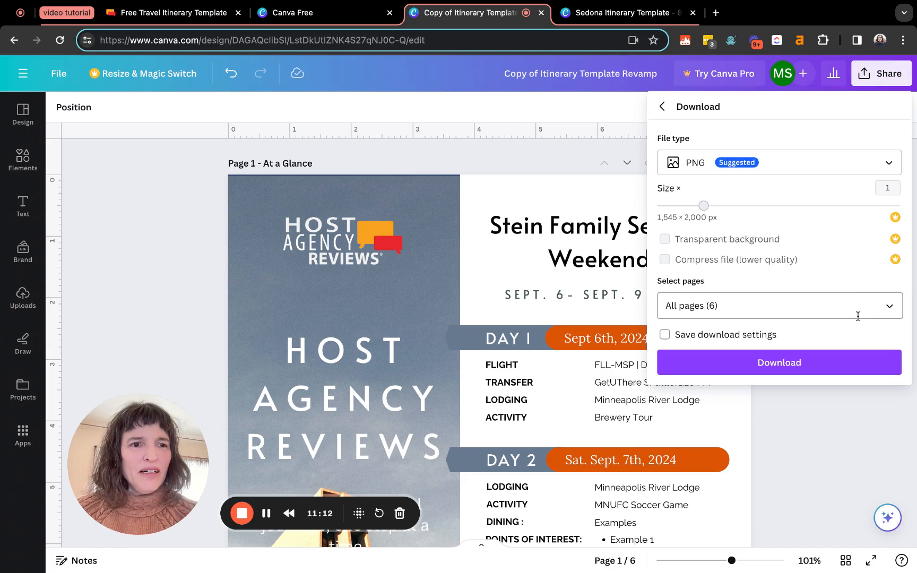
{"action": "left_click", "coordinate": [858, 363]}
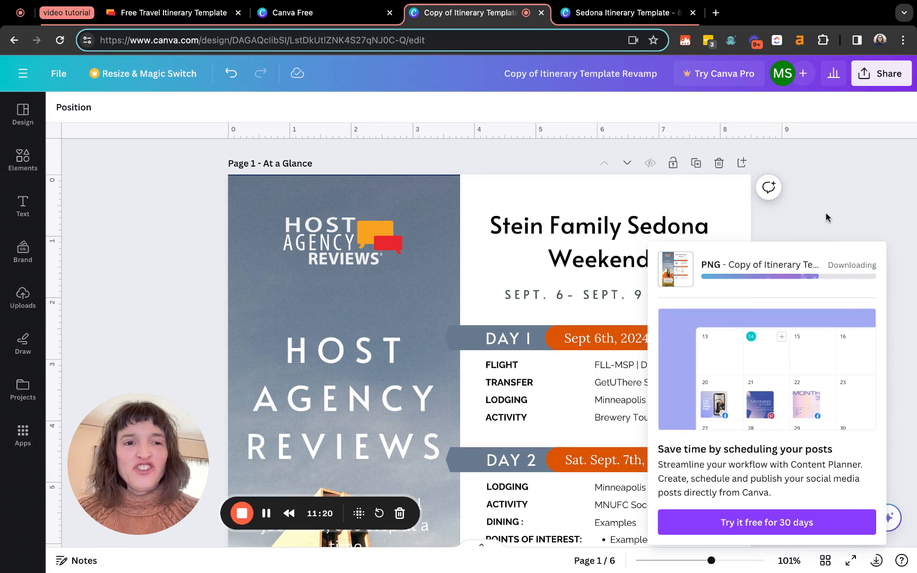
{"action": "left_click", "coordinate": [867, 79]}
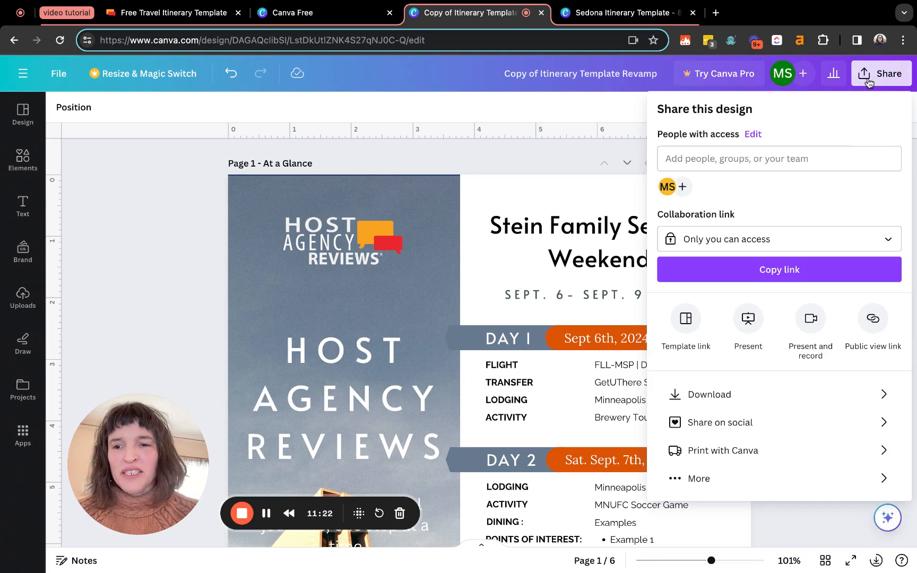
{"action": "scroll", "coordinate": [422, 387], "scroll_direction": "down", "scroll_amount": 7}
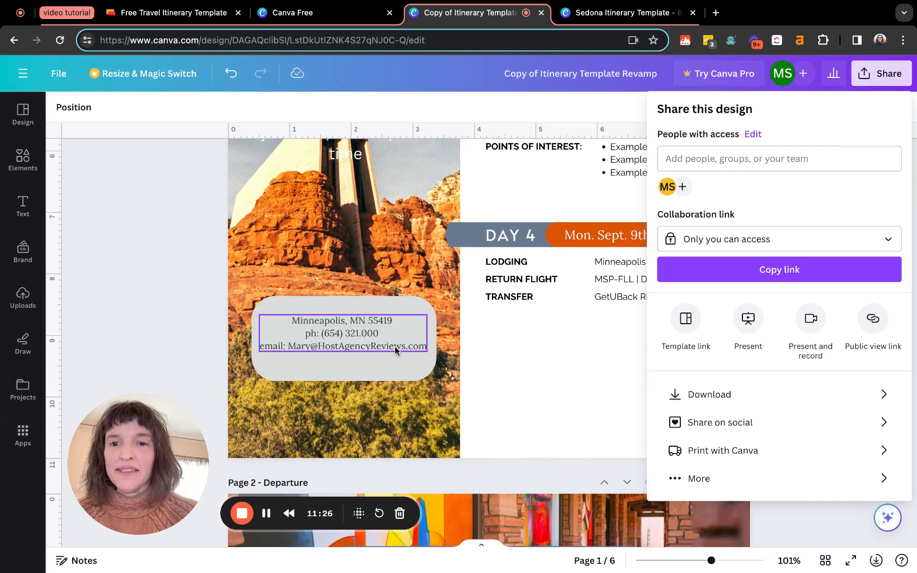
{"action": "scroll", "coordinate": [394, 346], "scroll_direction": "up", "scroll_amount": 6}
{"action": "left_click", "coordinate": [387, 339]}
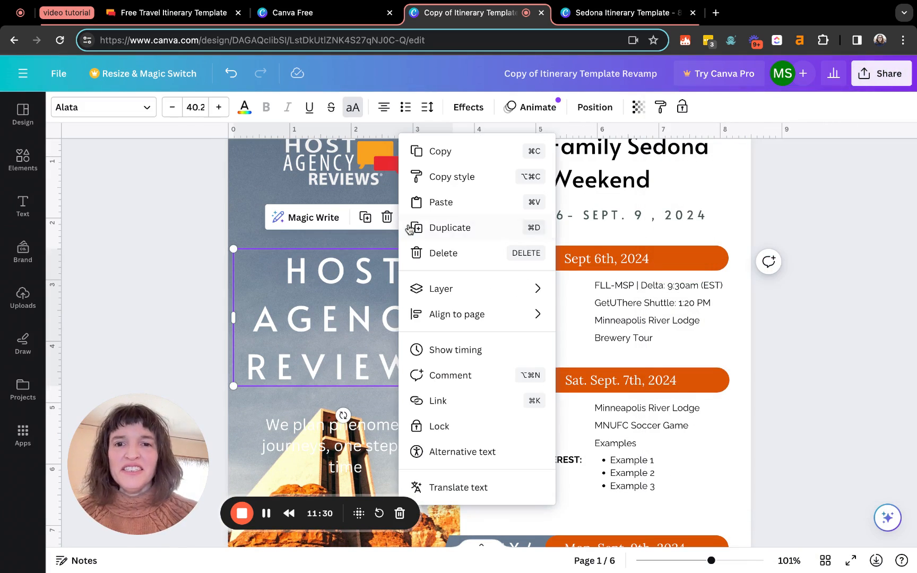
{"action": "right_click", "coordinate": [387, 338]}
{"action": "left_click", "coordinate": [438, 401]}
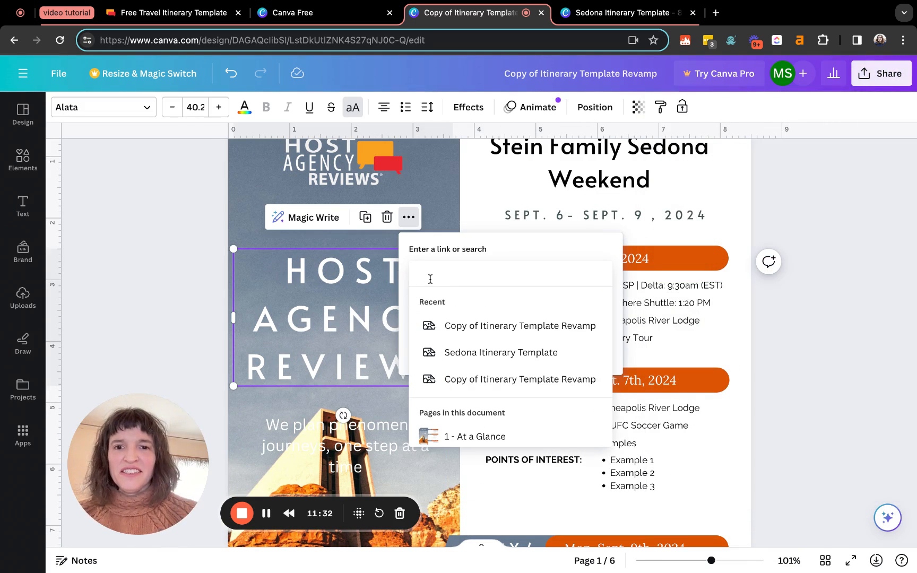
{"action": "type", "text": "www.hostag"}
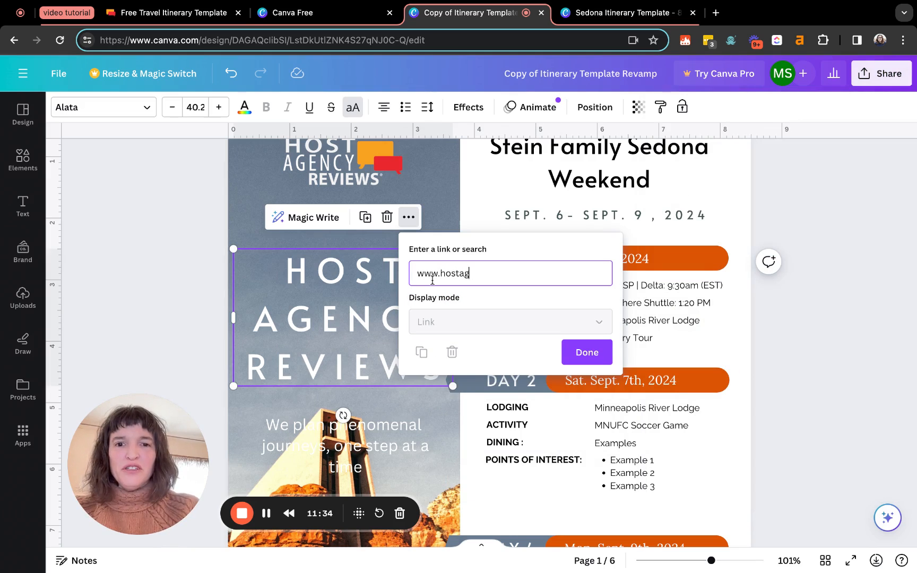
{"action": "type", "text": "encyreviews"}
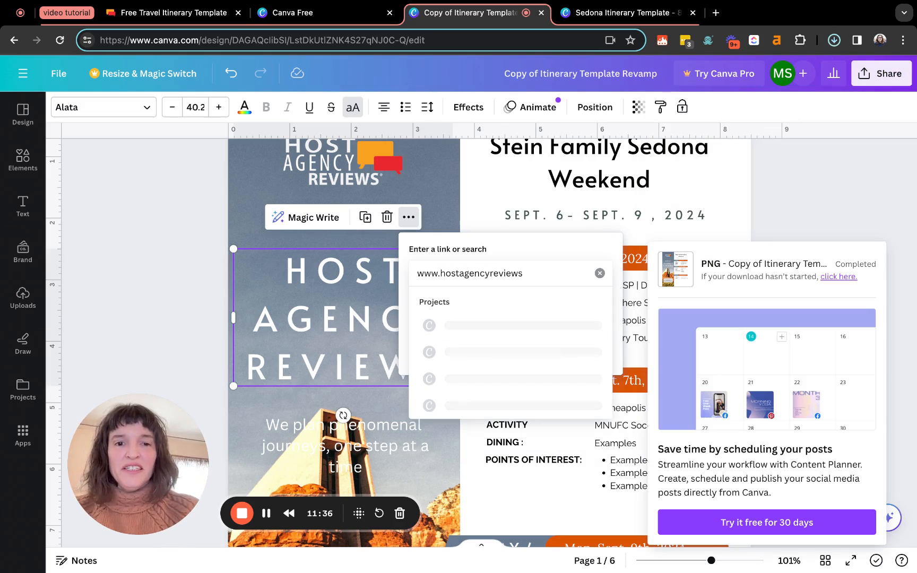
{"action": "left_click", "coordinate": [575, 516]}
{"action": "left_click", "coordinate": [351, 321]}
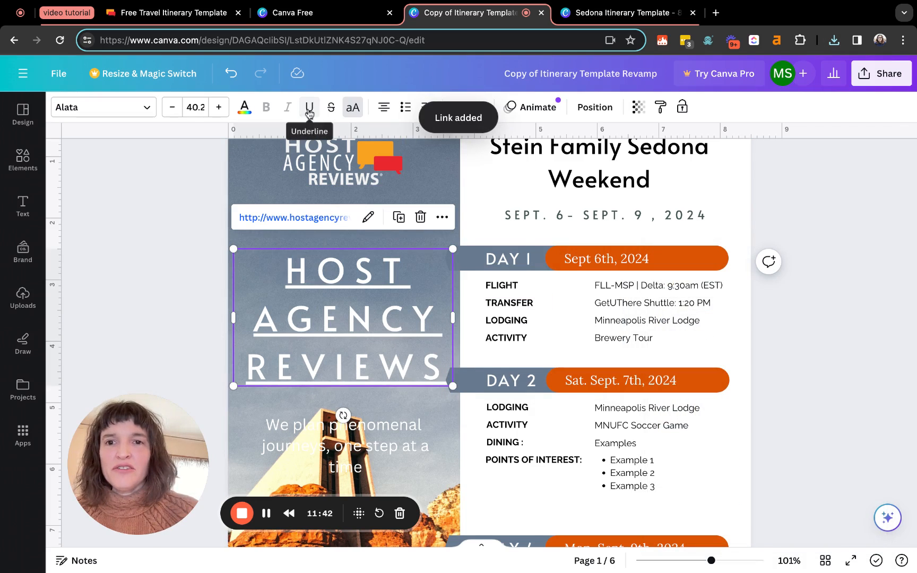
{"action": "left_click", "coordinate": [309, 117]}
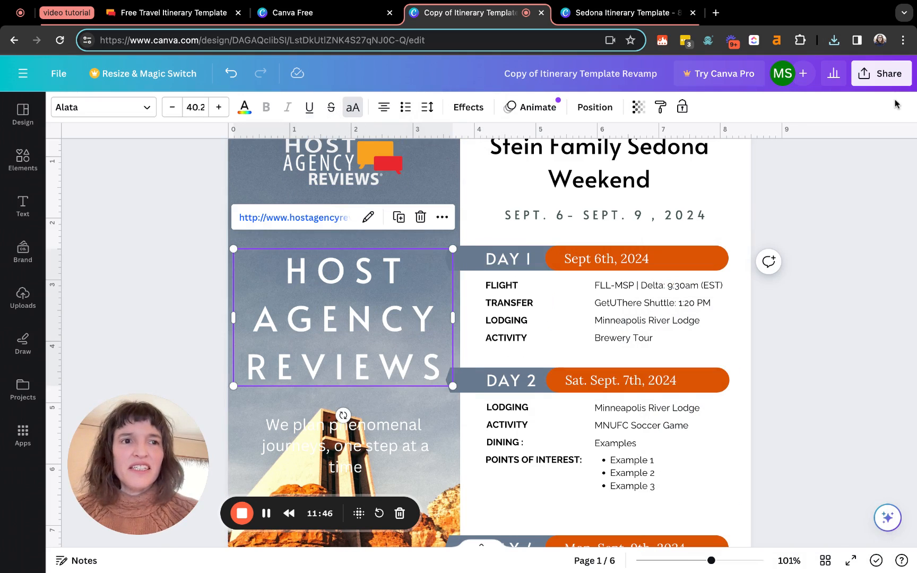
Download all pages of the itinerary as a PDF Print file
{"action": "left_click", "coordinate": [888, 74]}
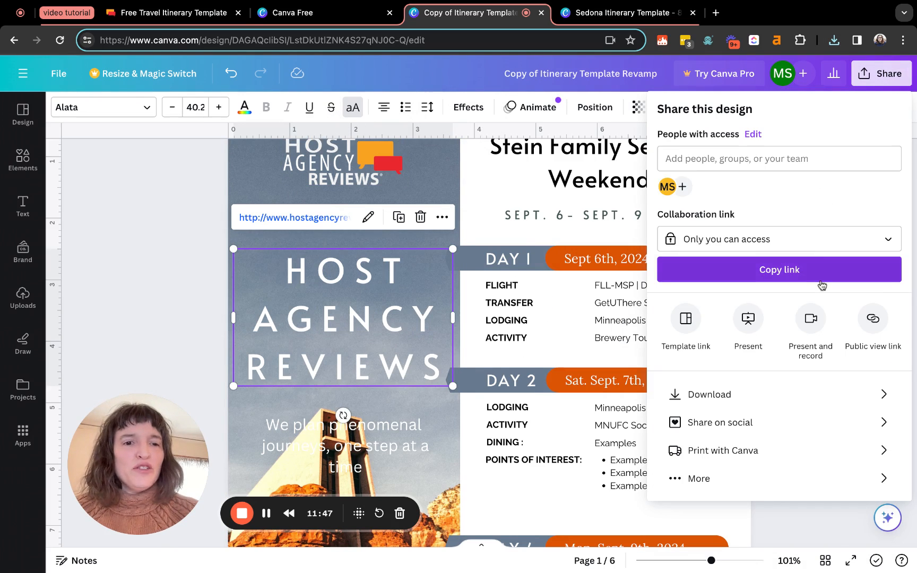
{"action": "left_click", "coordinate": [878, 395]}
{"action": "left_click", "coordinate": [889, 162]}
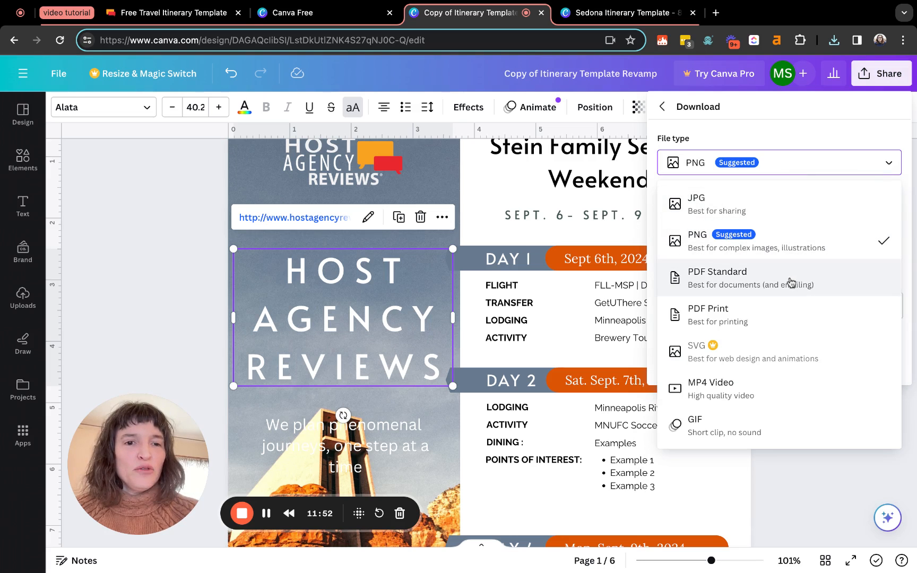
{"action": "left_click", "coordinate": [782, 319]}
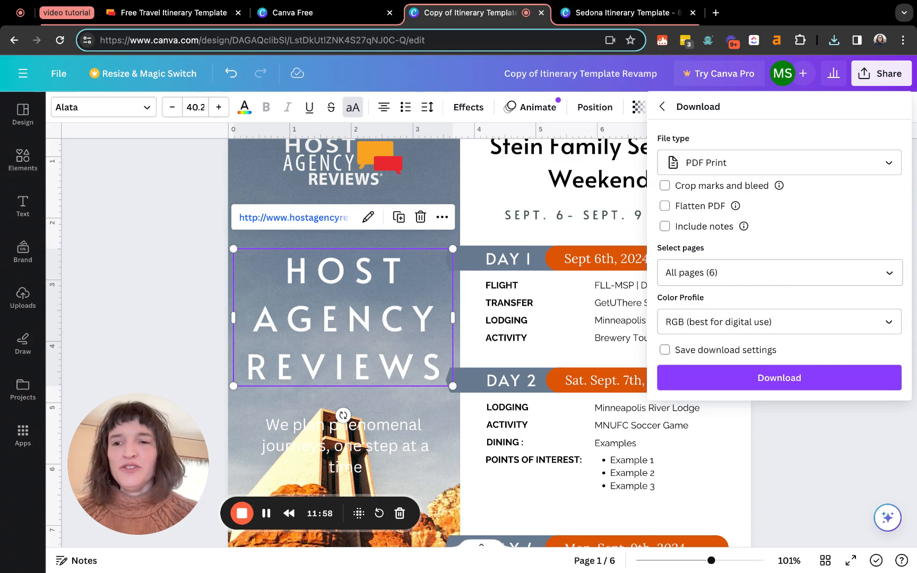
{"action": "left_click", "coordinate": [777, 378]}
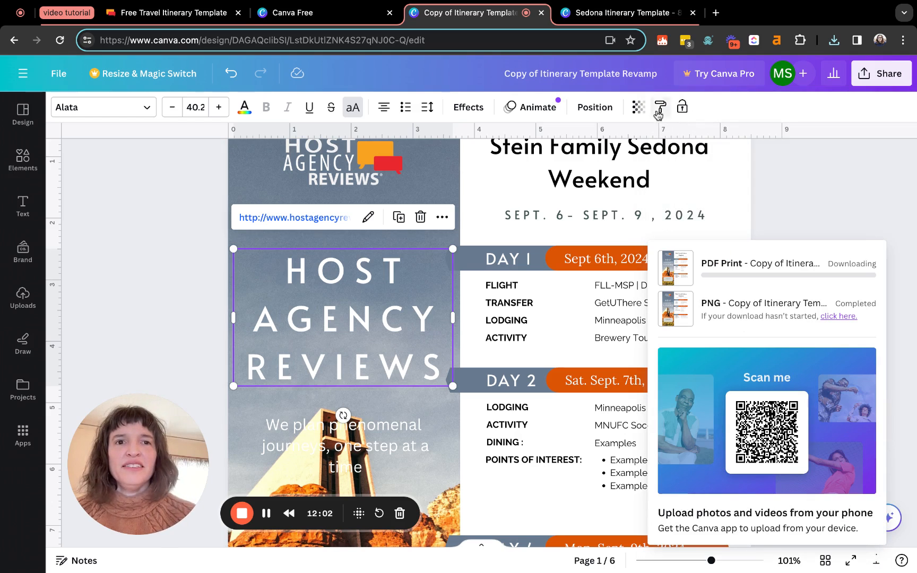
{"action": "left_click", "coordinate": [622, 17]}
Scroll the Sedona Itinerary Template back to its At a Glance page and deselect everything
{"action": "scroll", "coordinate": [568, 308], "scroll_direction": "down", "scroll_amount": 15}
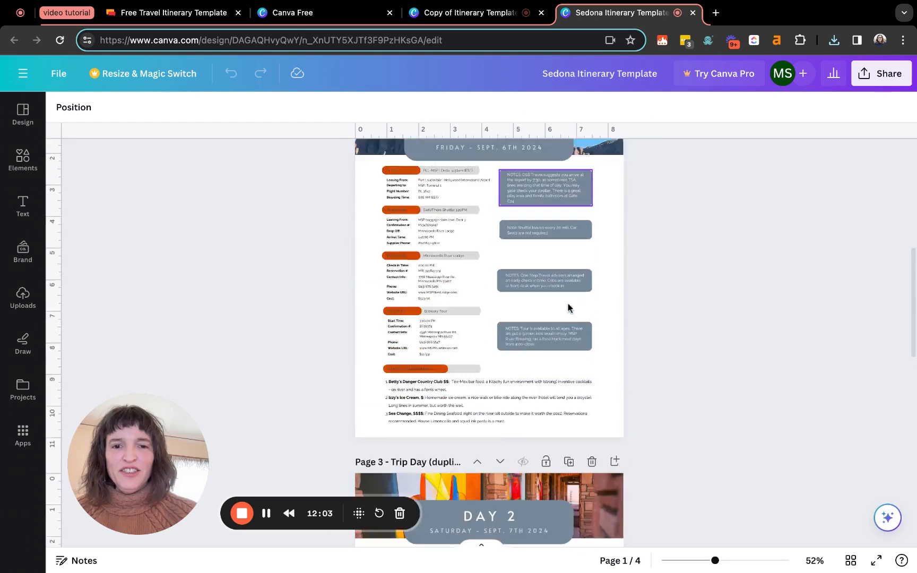
{"action": "scroll", "coordinate": [568, 308], "scroll_direction": "down", "scroll_amount": 5}
{"action": "scroll", "coordinate": [569, 307], "scroll_direction": "up", "scroll_amount": 20}
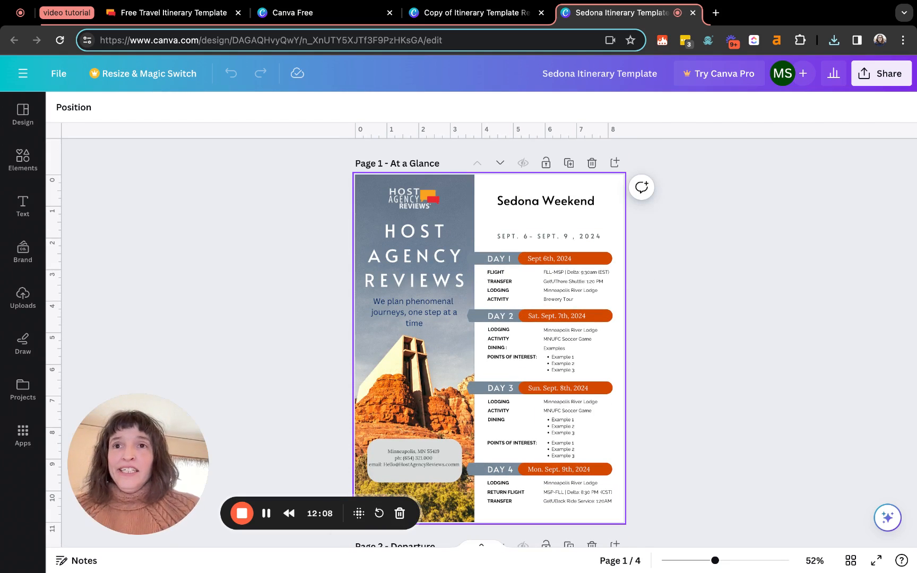
{"action": "left_click", "coordinate": [646, 299]}
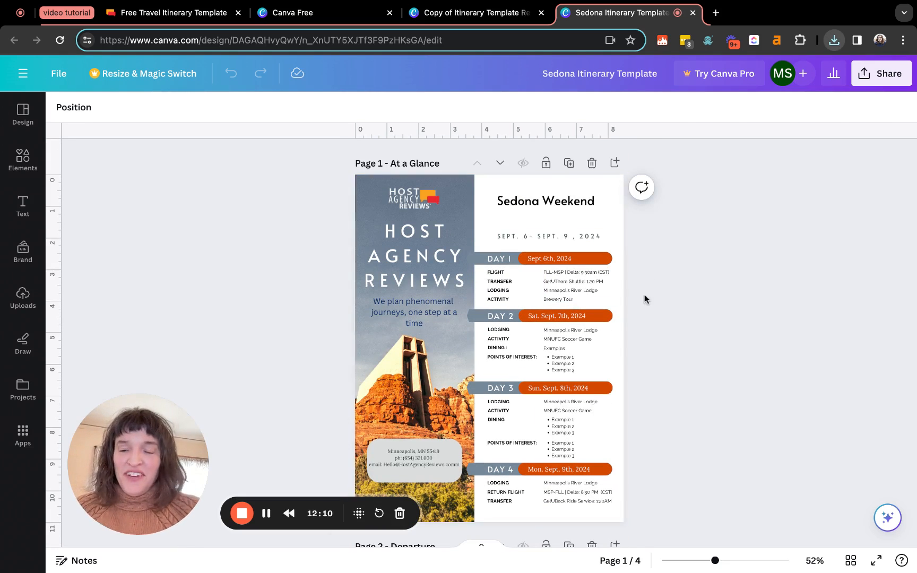